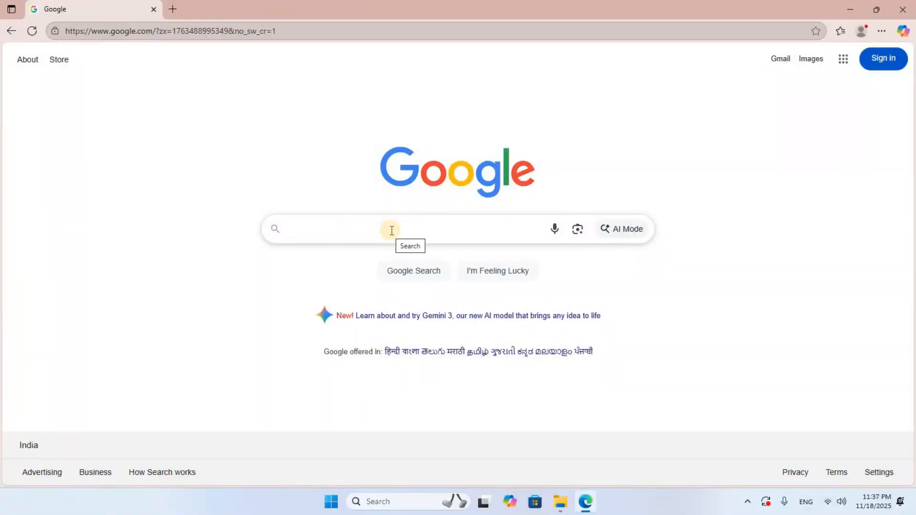
# Step: Search Google for "office setup download" and download the Windows installer from Microsoft's Office 365 download page
pyautogui.click(391, 231)
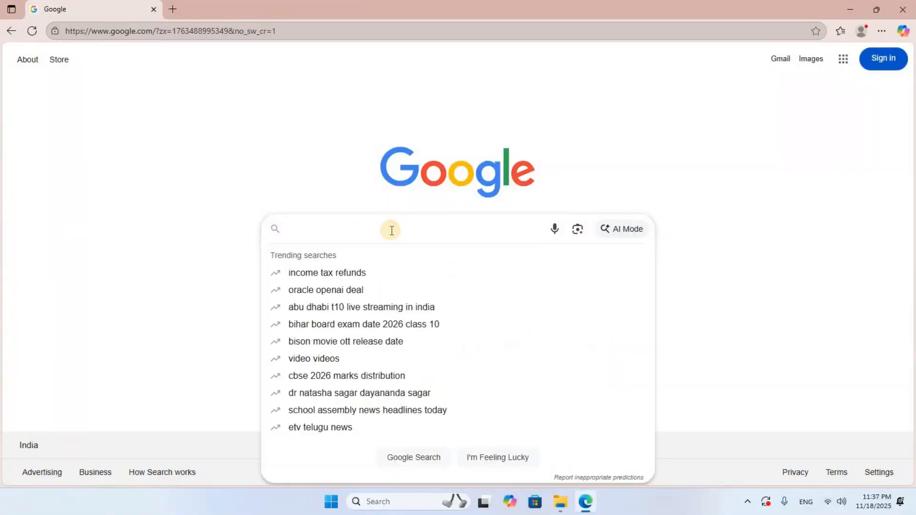
pyautogui.write('office setup download')
pyautogui.press('Return')
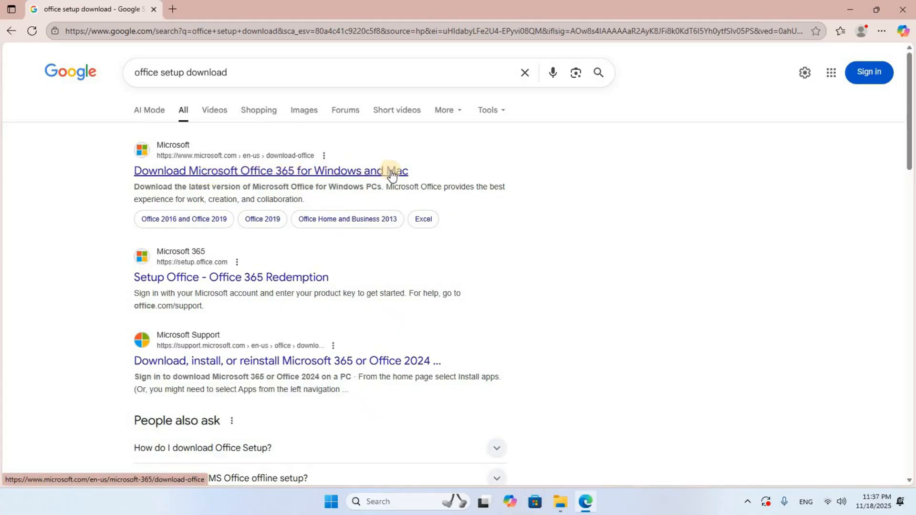
pyautogui.click(291, 174)
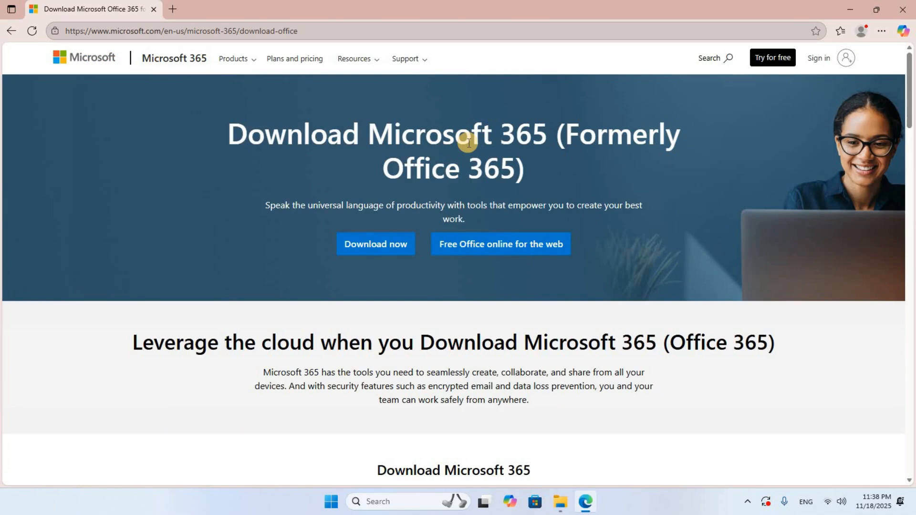
pyautogui.scroll(-5, 468, 142)
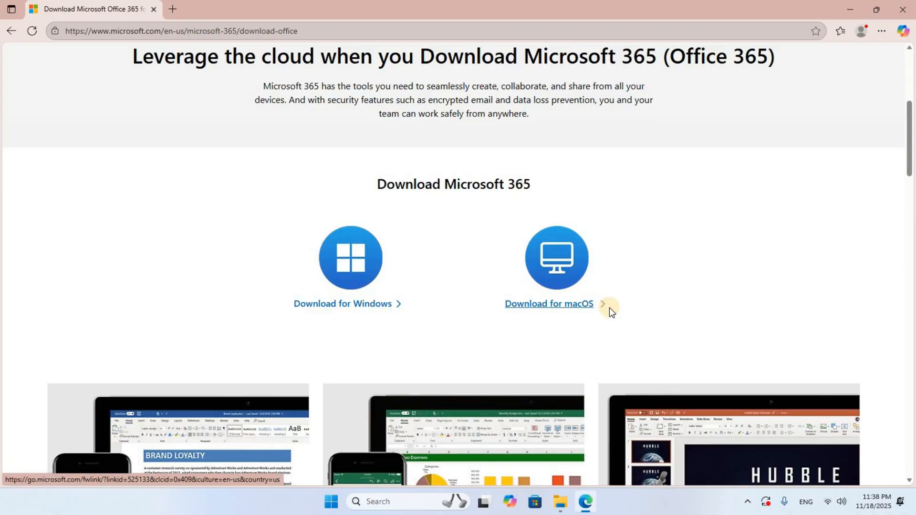
pyautogui.click(372, 305)
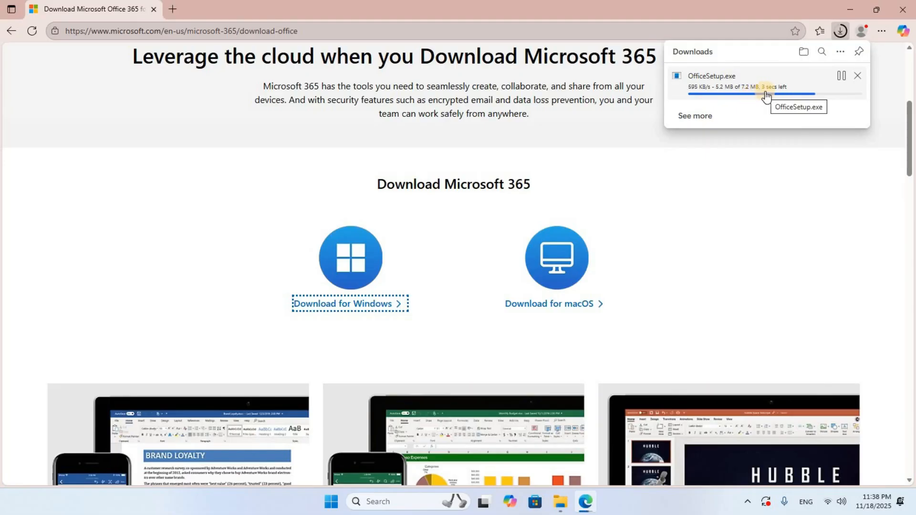
# Step: Search for "office customization tool" in a new browser tab and open the Microsoft 365 Apps admin center result
pyautogui.click(173, 12)
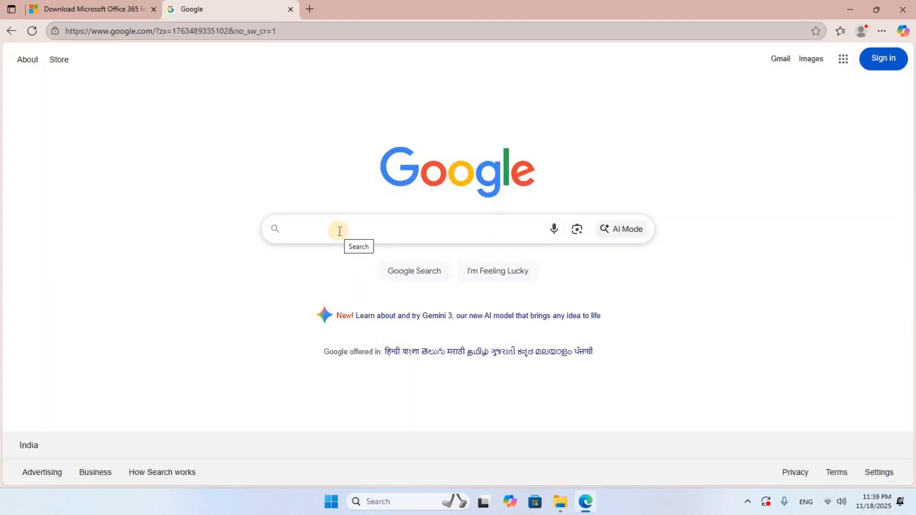
pyautogui.click(339, 231)
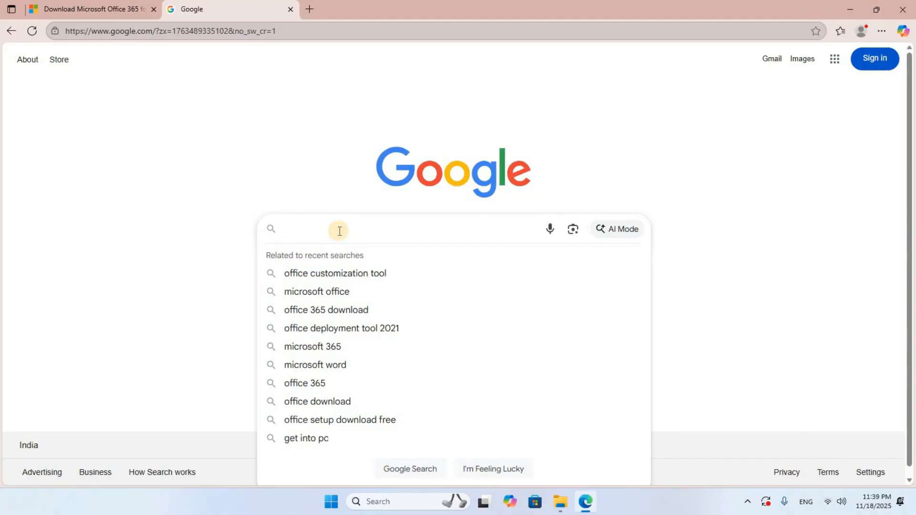
pyautogui.write('office customization tool')
pyautogui.press('Return')
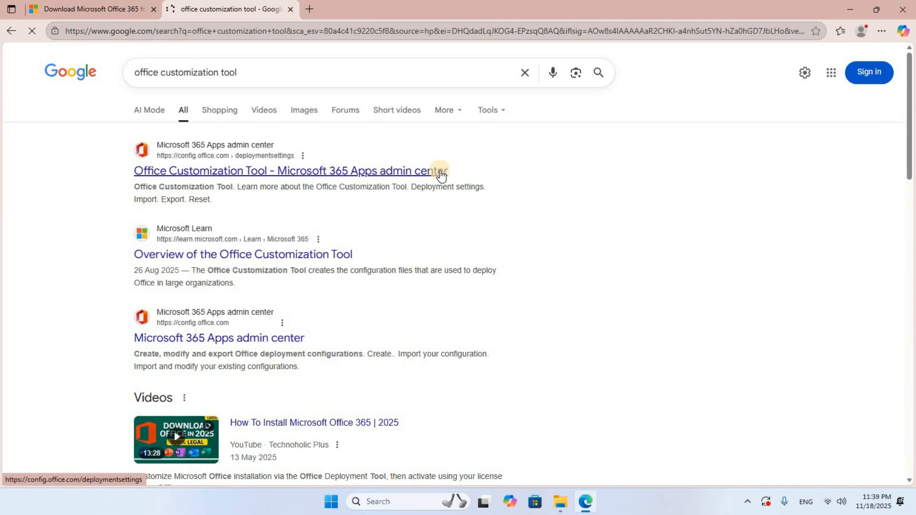
pyautogui.click(345, 173)
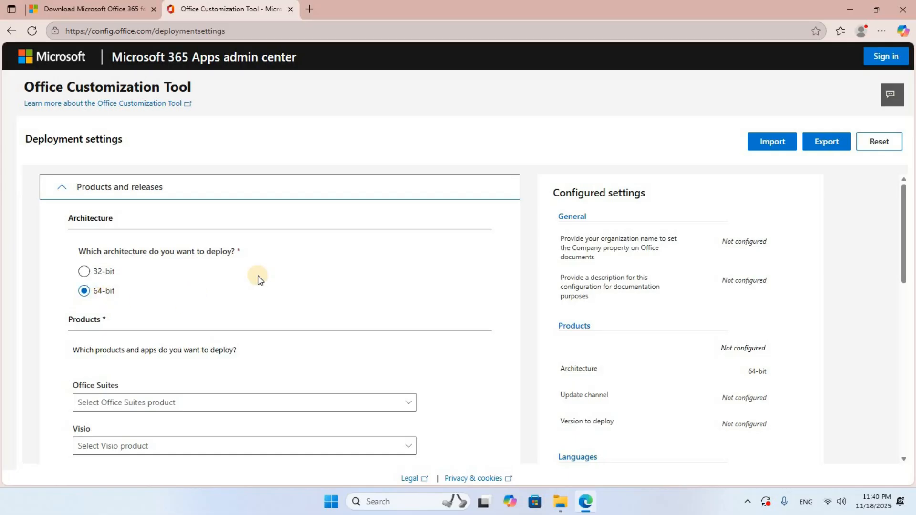
# Step: Choose Office LTSC Professional Plus 2021 - Volume License as the Office suite to deploy
pyautogui.scroll(-4, 258, 276)
pyautogui.scroll(2, 128, 242)
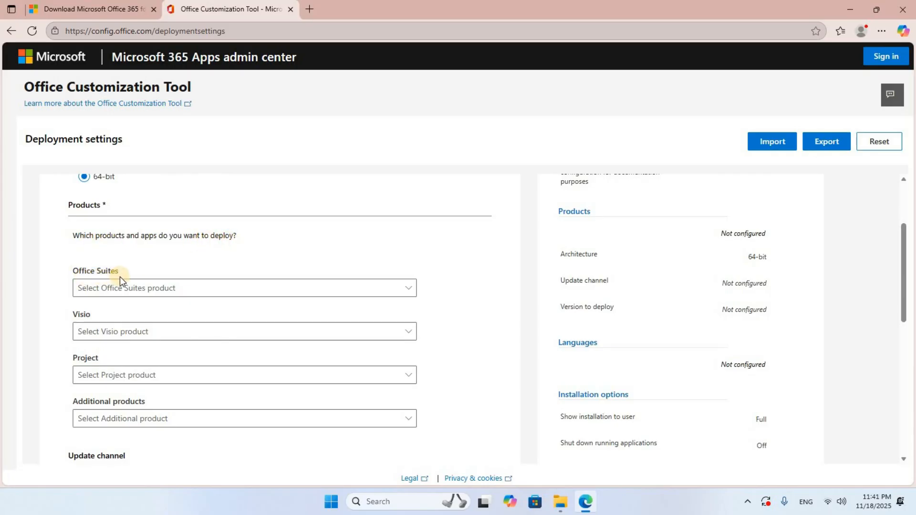
pyautogui.click(410, 288)
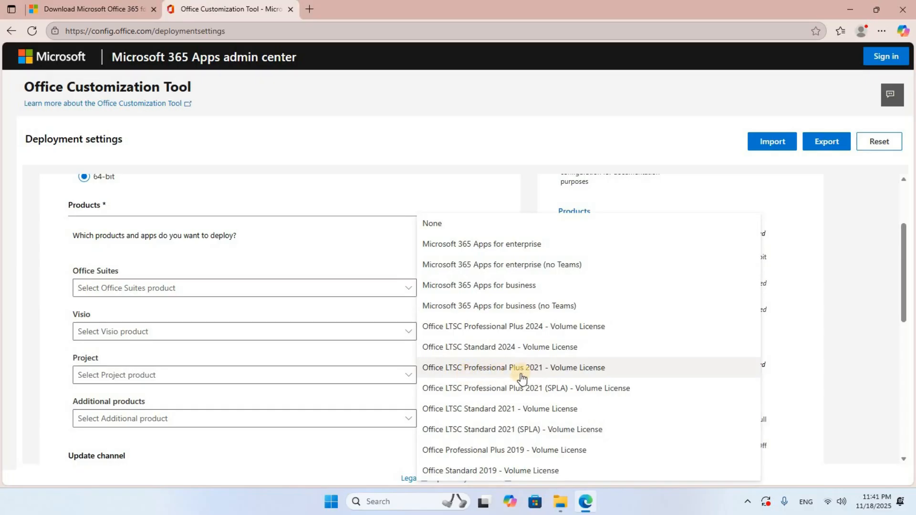
pyautogui.click(584, 376)
# Step: Exclude OneDrive Desktop and Outlook (classic) from the deployed apps and continue to the language settings
pyautogui.scroll(-5, 475, 337)
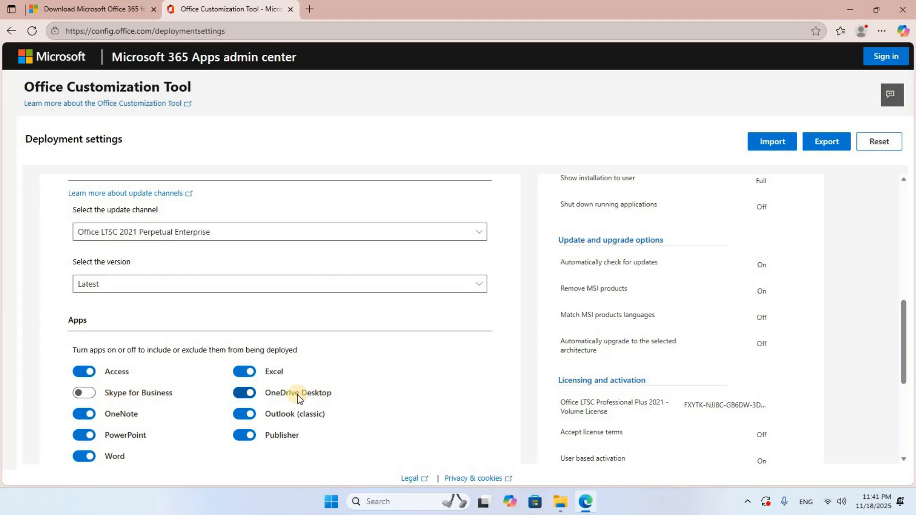
pyautogui.click(238, 398)
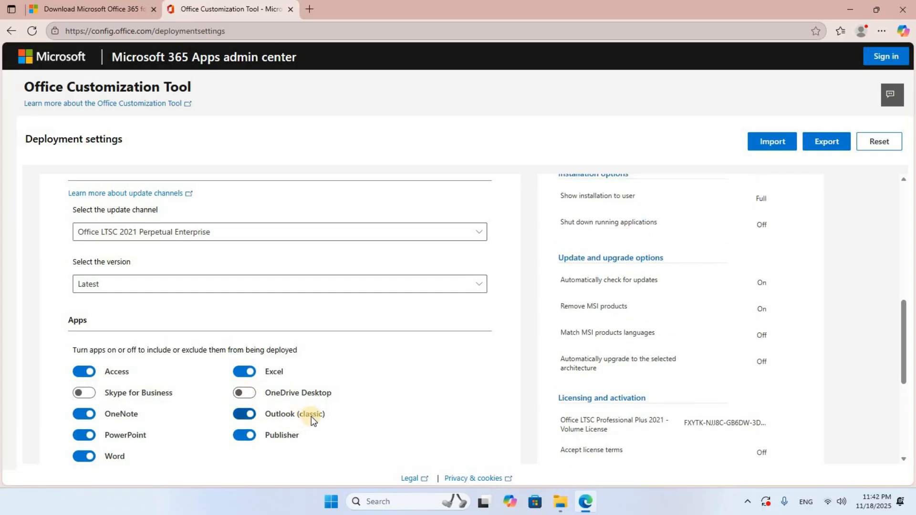
pyautogui.click(238, 418)
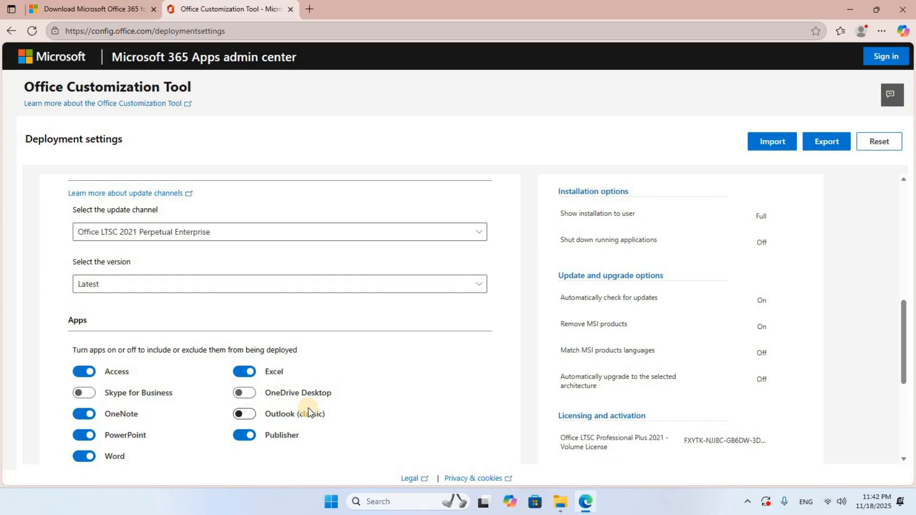
pyautogui.scroll(-5, 308, 408)
pyautogui.click(91, 274)
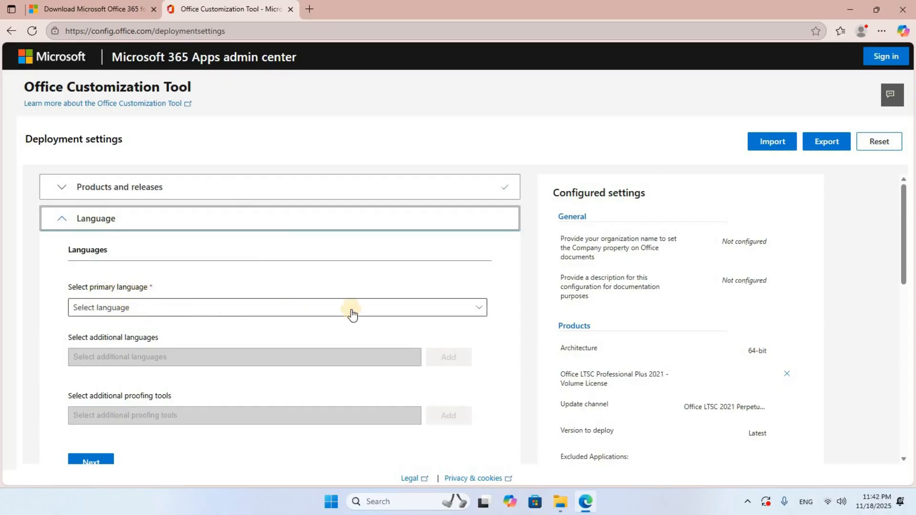
# Step: Set the primary language to English (United States) and continue to the installation options
pyautogui.click(480, 311)
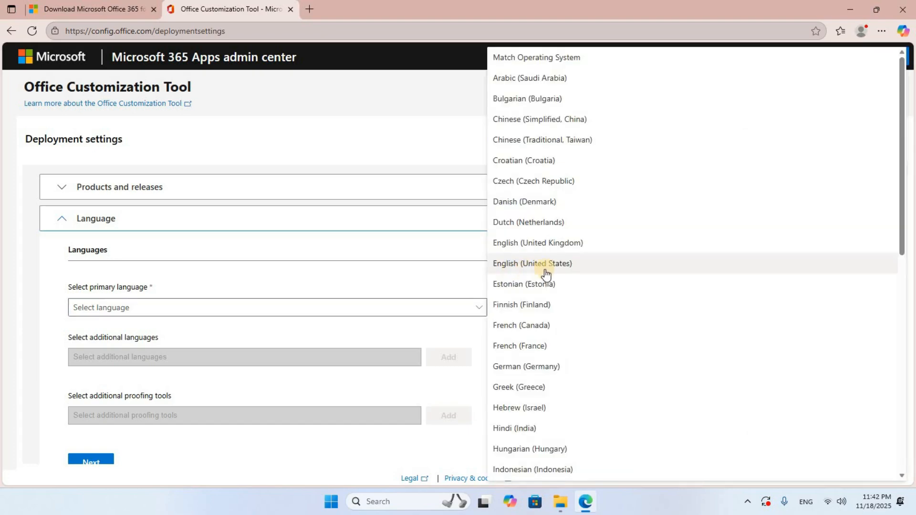
pyautogui.click(571, 269)
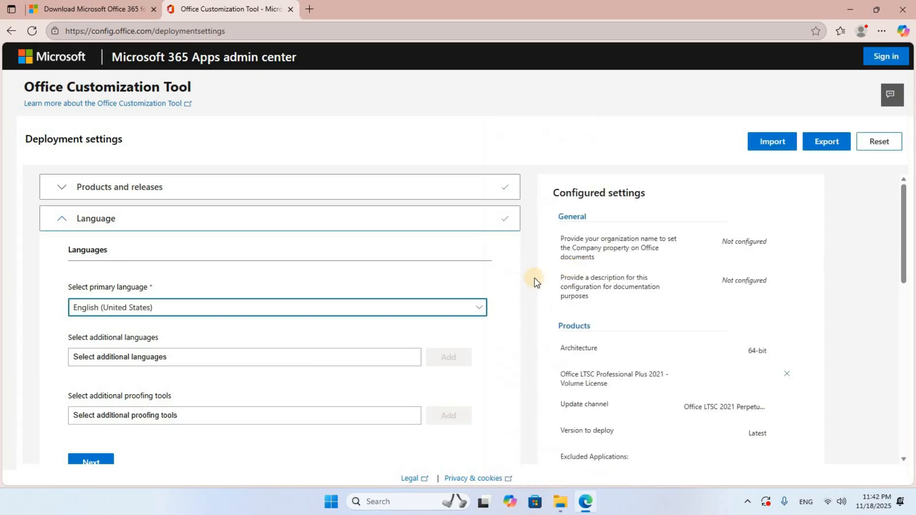
pyautogui.scroll(-3, 316, 336)
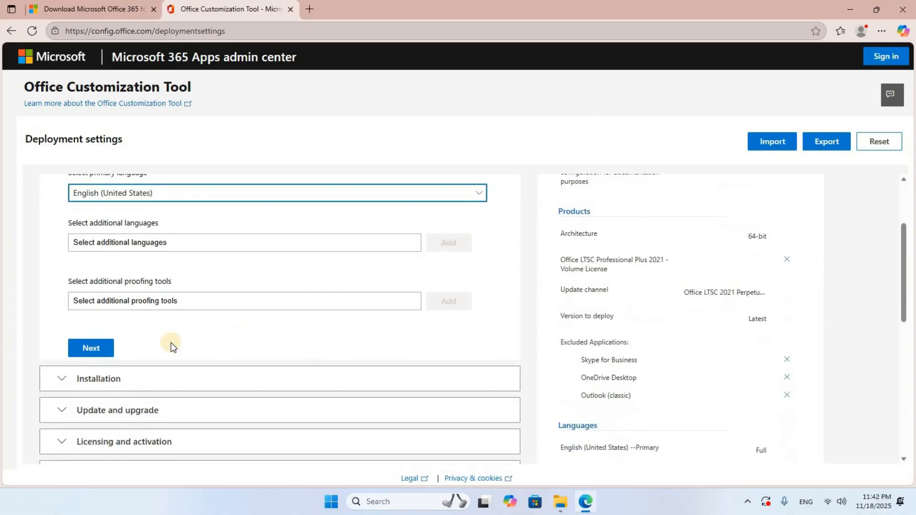
pyautogui.click(98, 354)
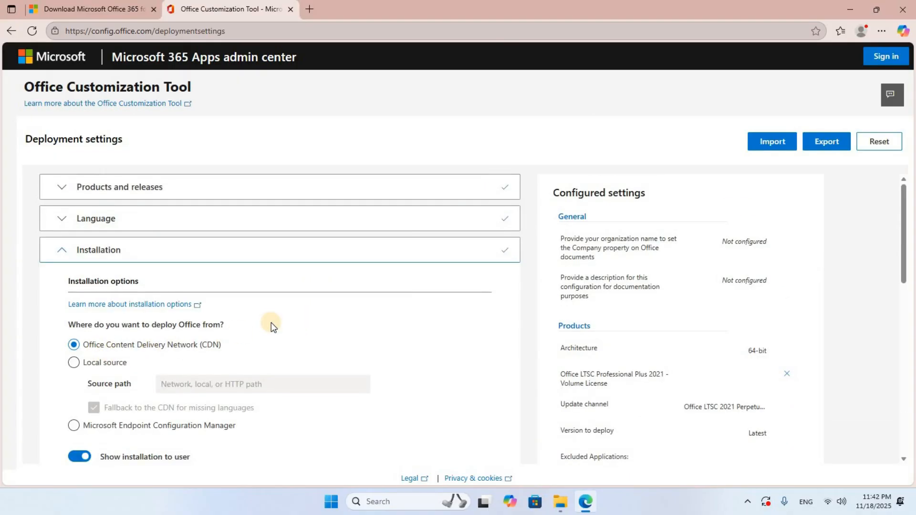
# Step: Accept the default installation options and update and upgrade settings, continuing to licensing and activation
pyautogui.scroll(-5, 271, 322)
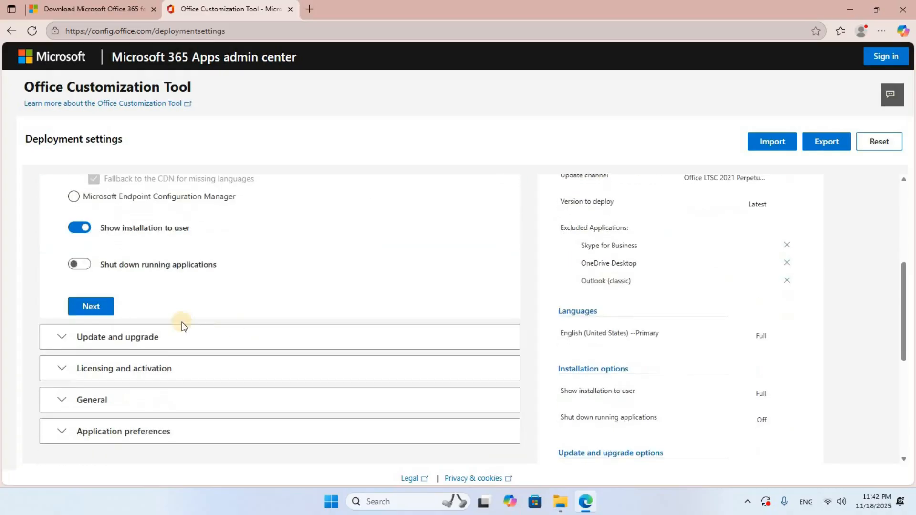
pyautogui.click(103, 310)
pyautogui.scroll(-6, 360, 343)
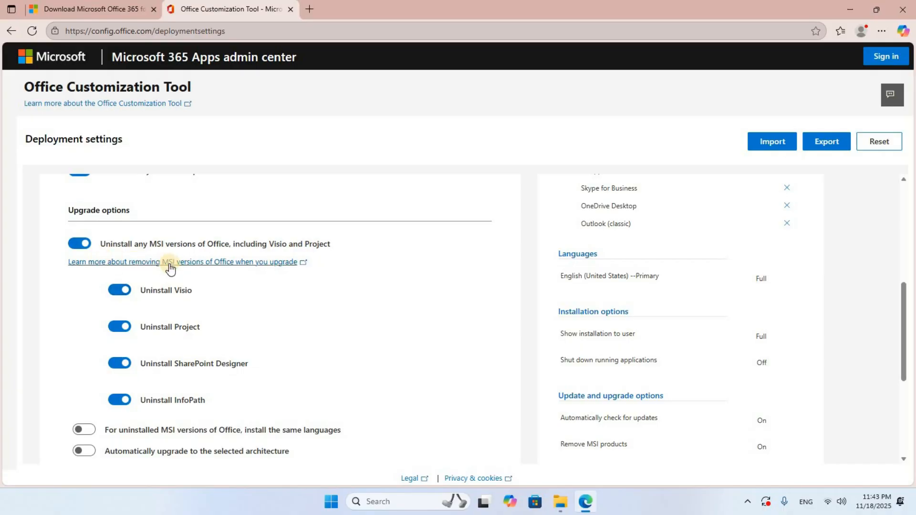
pyautogui.scroll(-4, 313, 273)
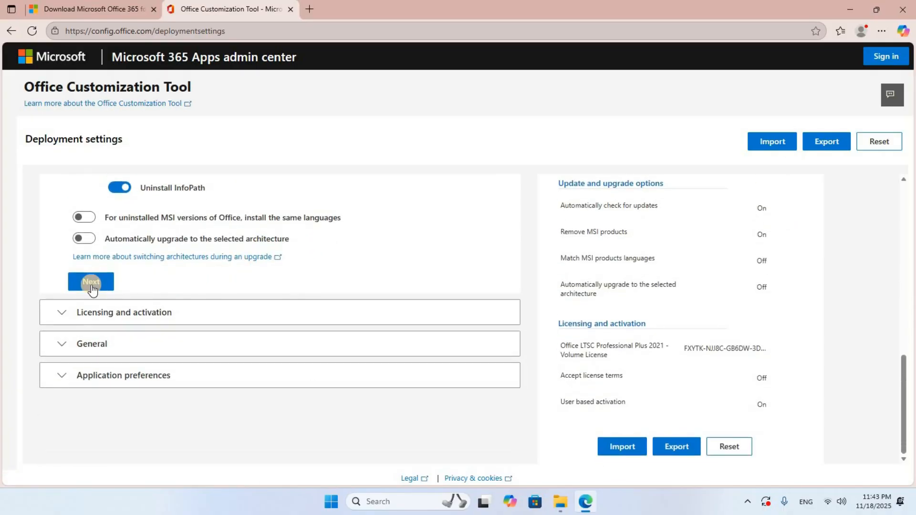
pyautogui.click(90, 282)
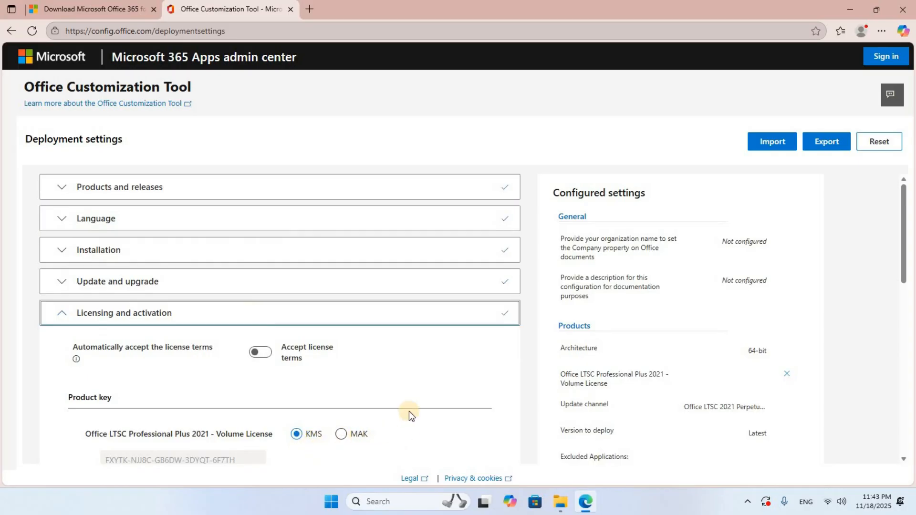
# Step: Accept the default licensing settings and leave the general organization details blank, continuing to application preferences
pyautogui.scroll(-6, 408, 414)
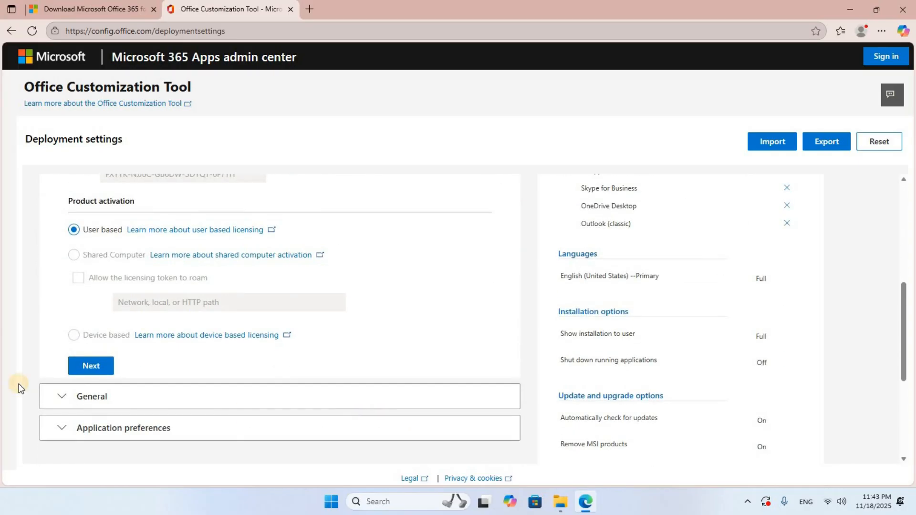
pyautogui.click(82, 368)
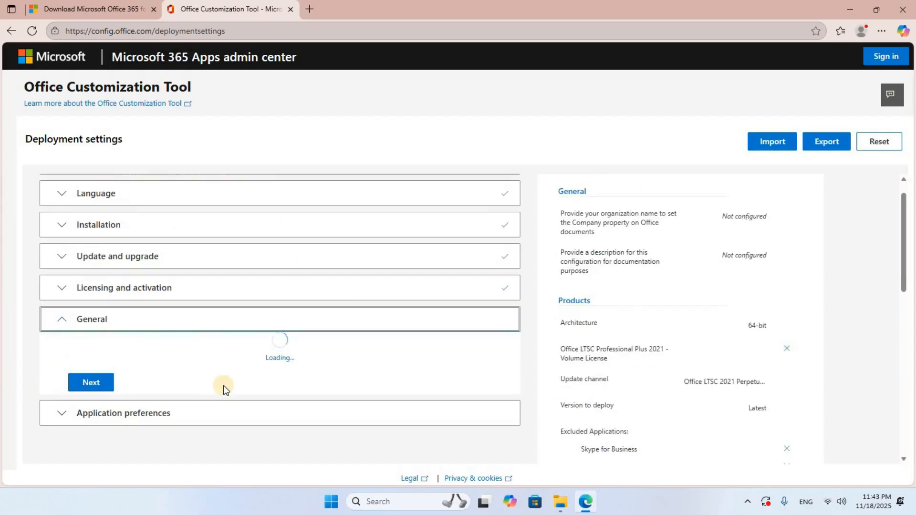
pyautogui.scroll(-5, 365, 368)
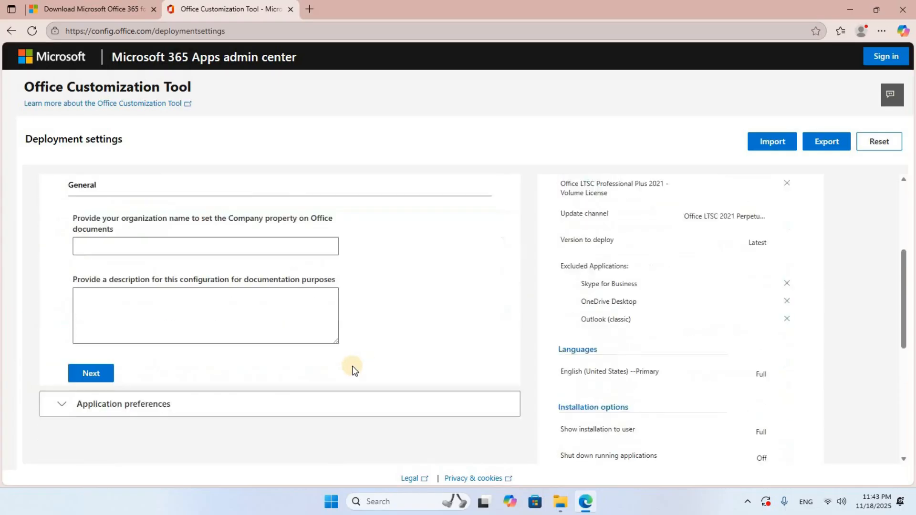
pyautogui.click(83, 311)
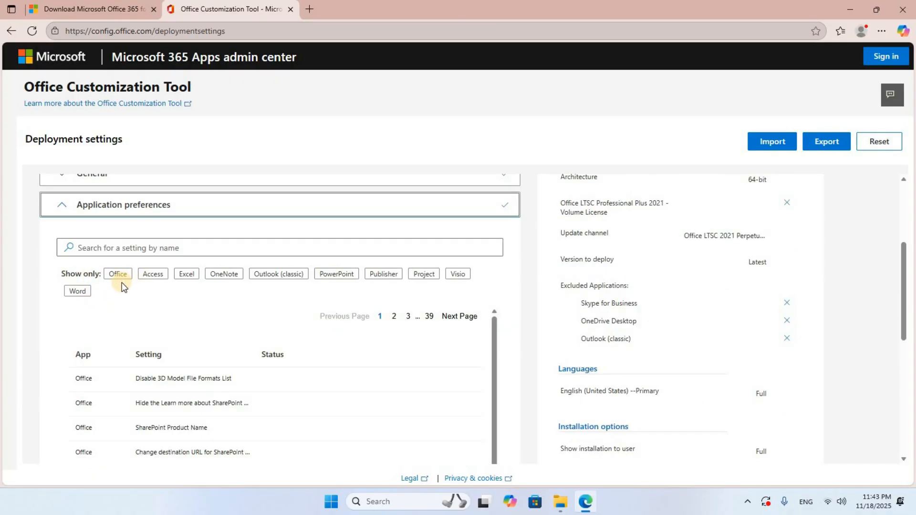
# Step: Look through the application preferences and finish the deployment configuration without changing any of them
pyautogui.scroll(-2, 437, 338)
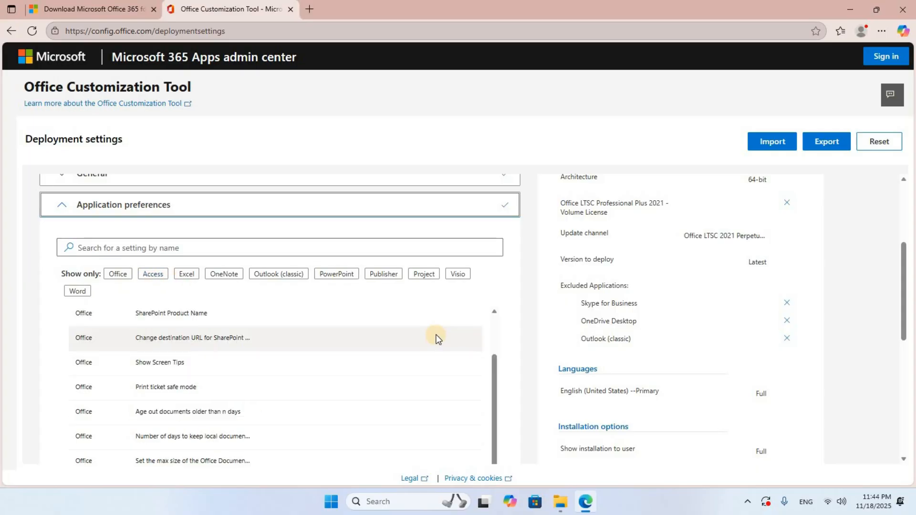
pyautogui.scroll(-5, 437, 339)
pyautogui.scroll(-5, 434, 336)
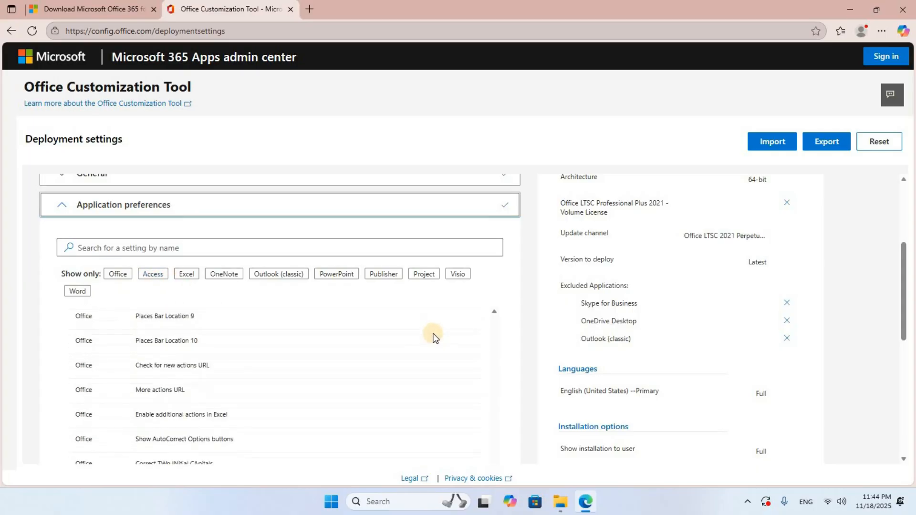
pyautogui.scroll(-3, 487, 354)
pyautogui.scroll(-5, 486, 352)
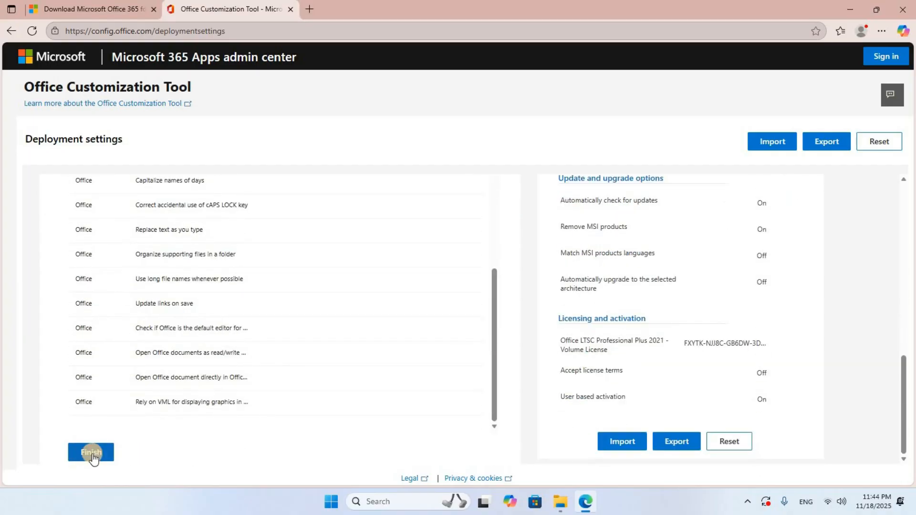
pyautogui.click(92, 454)
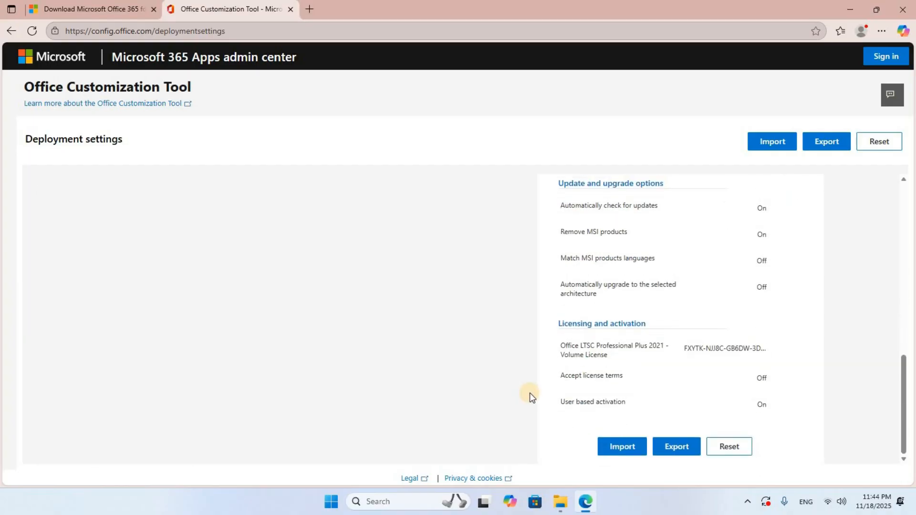
# Step: Start exporting the configuration with Office Open XML formats as the default file format
pyautogui.click(827, 143)
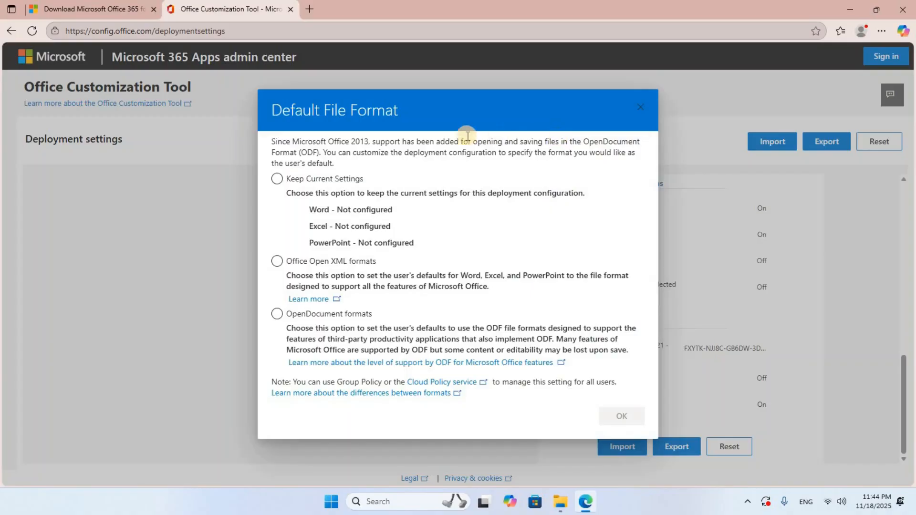
pyautogui.click(305, 261)
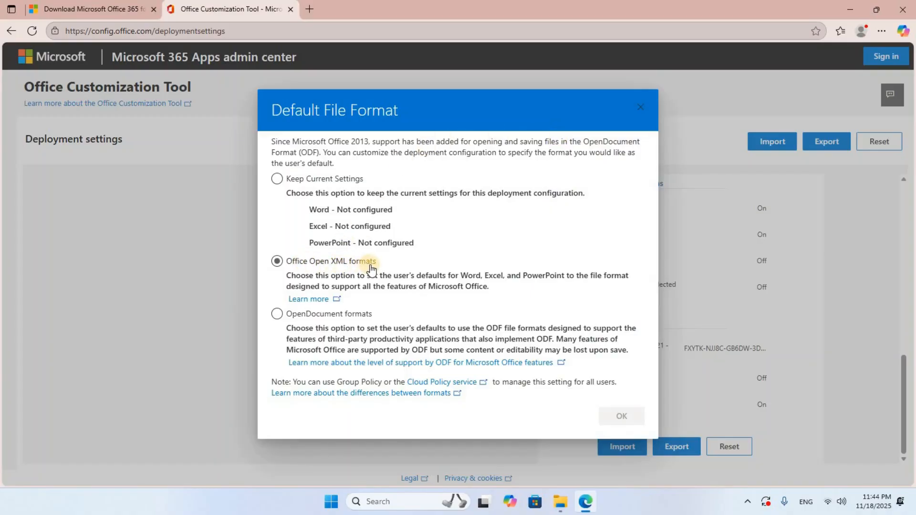
pyautogui.click(276, 263)
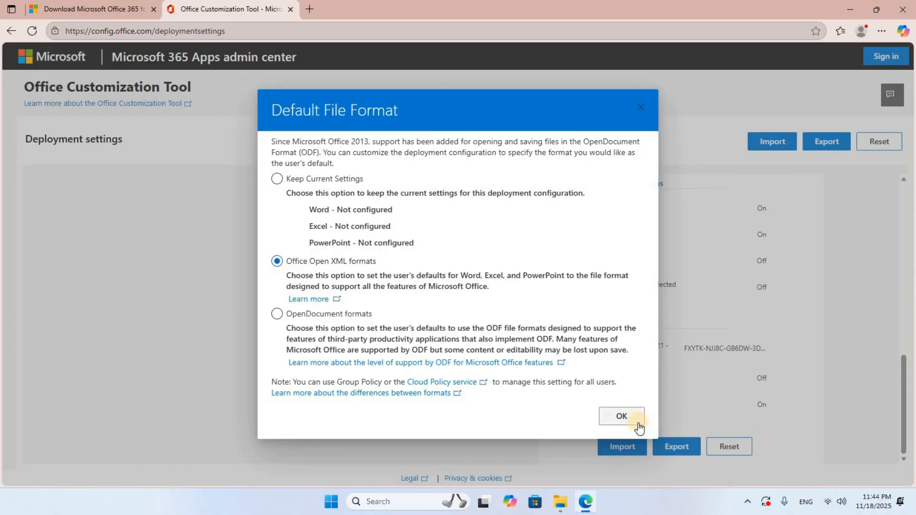
pyautogui.click(635, 420)
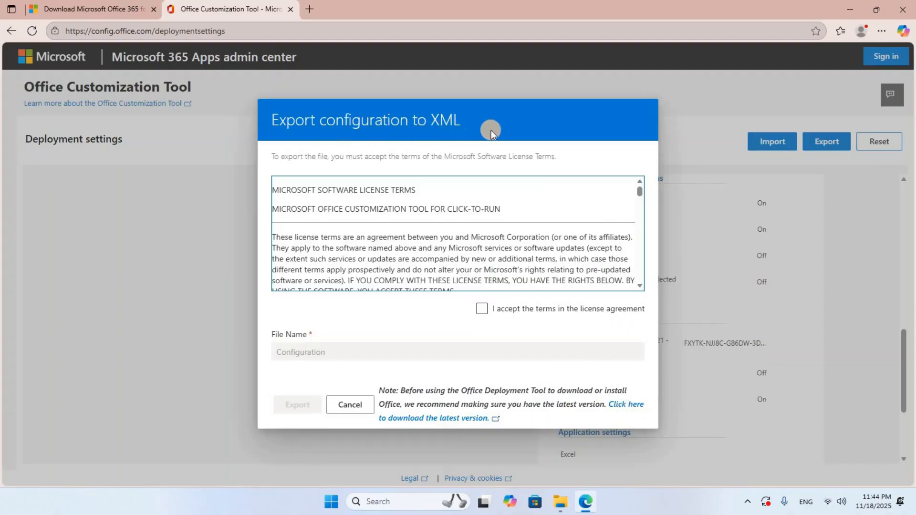
# Step: Accept the license terms, export the configuration under the file name Configuration, keep the downloaded Configuration.xml and close the browser
pyautogui.click(542, 316)
pyautogui.click(482, 310)
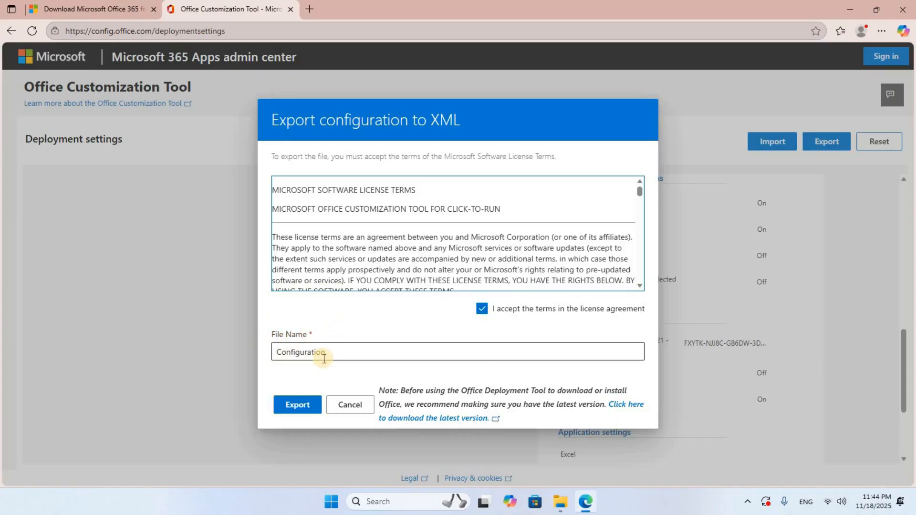
pyautogui.click(307, 412)
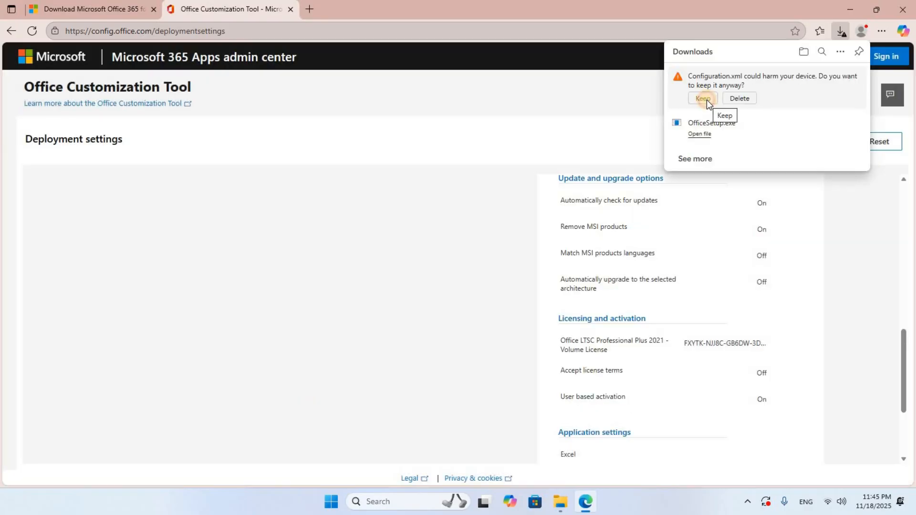
pyautogui.click(705, 99)
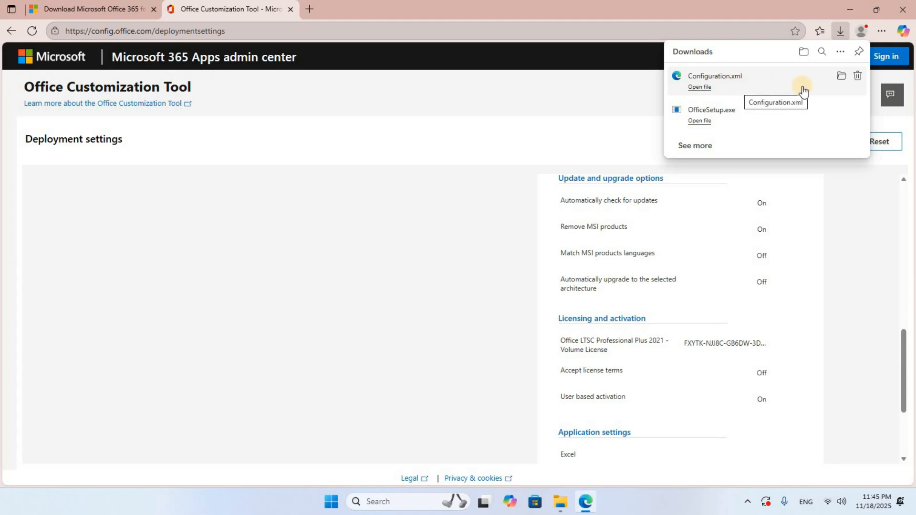
pyautogui.click(903, 10)
pyautogui.click(903, 11)
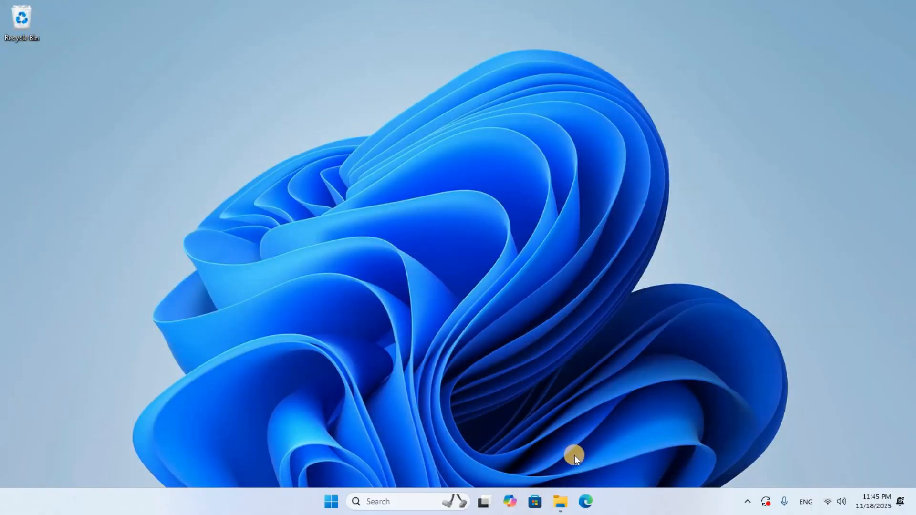
# Step: Switch to File Explorer and rename the OfficeSetup file in the Downloads folder to Setup
pyautogui.click(561, 501)
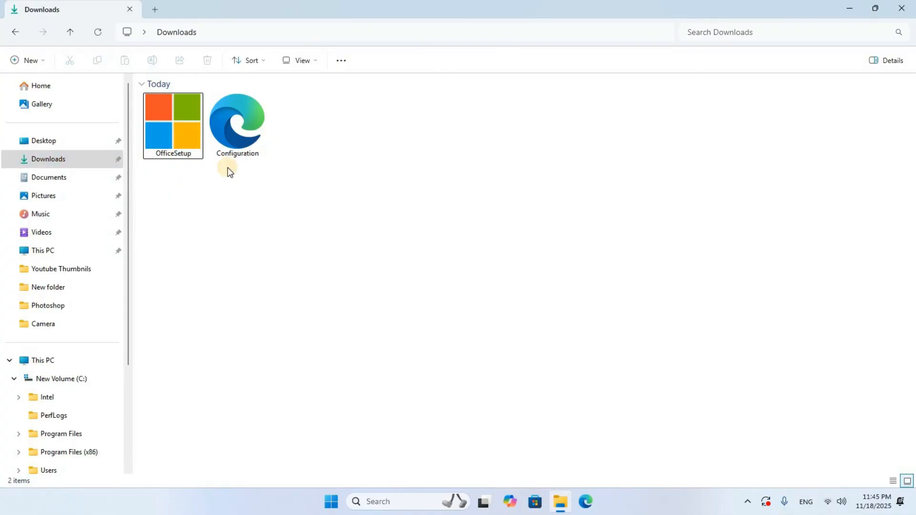
pyautogui.click(185, 134)
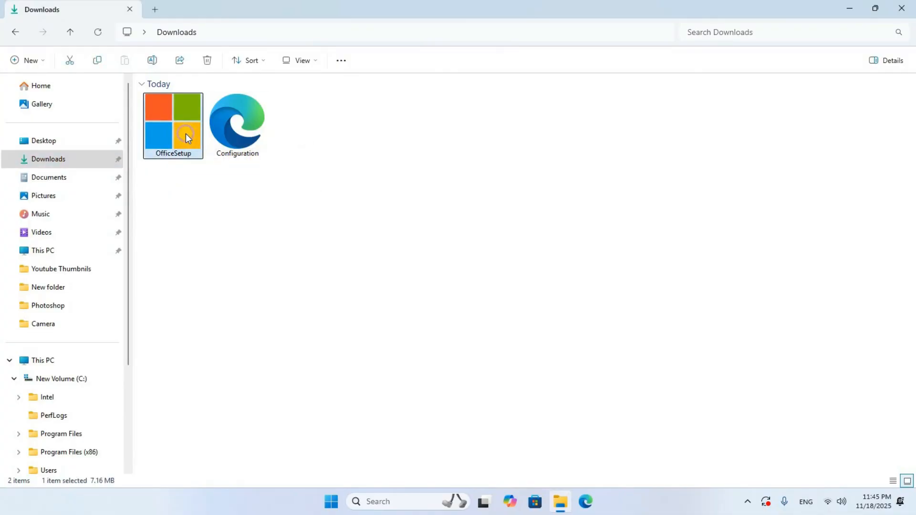
pyautogui.rightClick(187, 138)
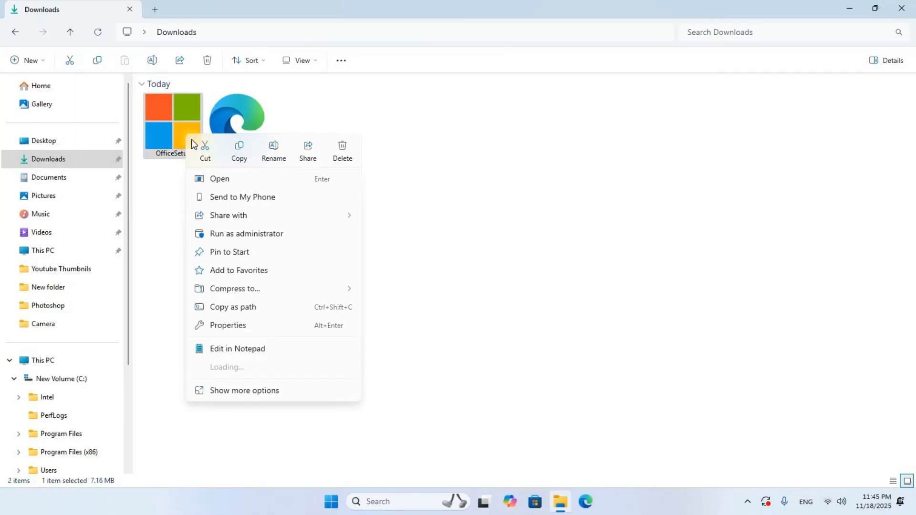
pyautogui.click(273, 153)
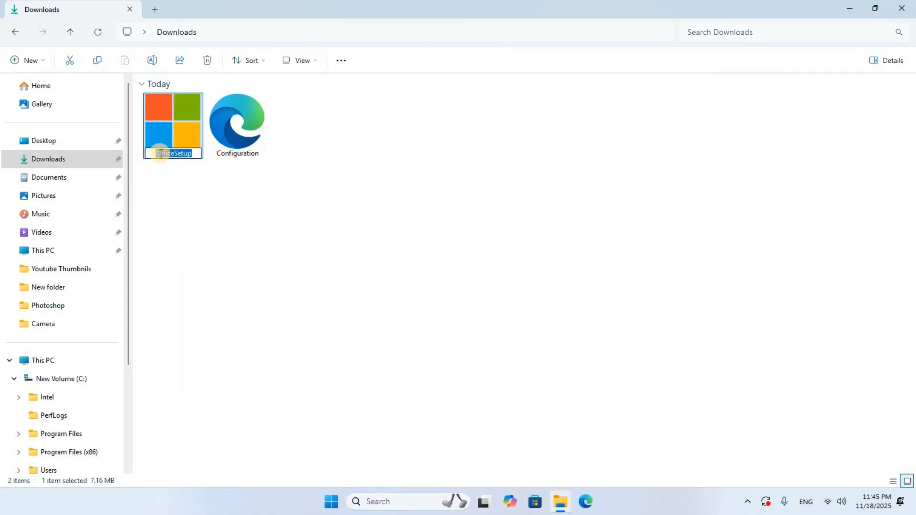
pyautogui.click(173, 153)
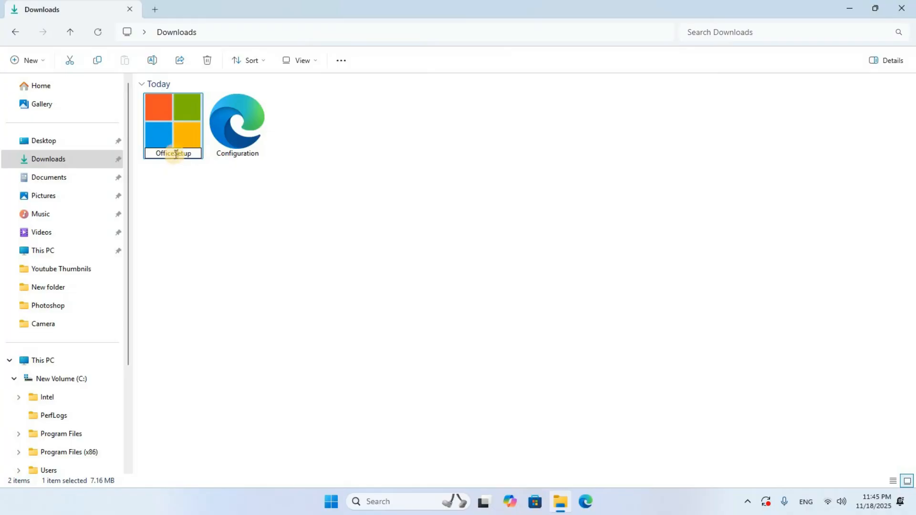
pyautogui.hotkey('shift', 'Home')
pyautogui.press('BackSpace')
pyautogui.press('Return')
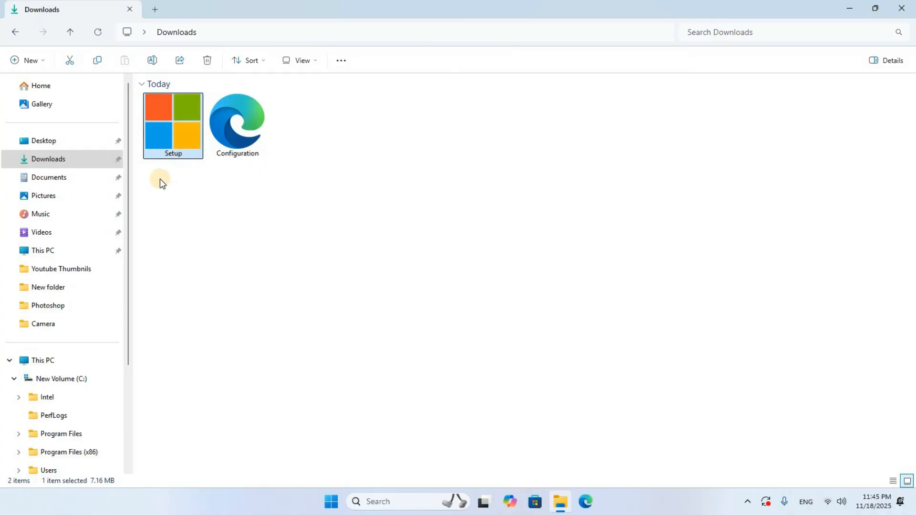
# Step: Cut both the Setup and Configuration files from the Downloads folder
pyautogui.moveTo(159, 176); pyautogui.dragTo(254, 136)
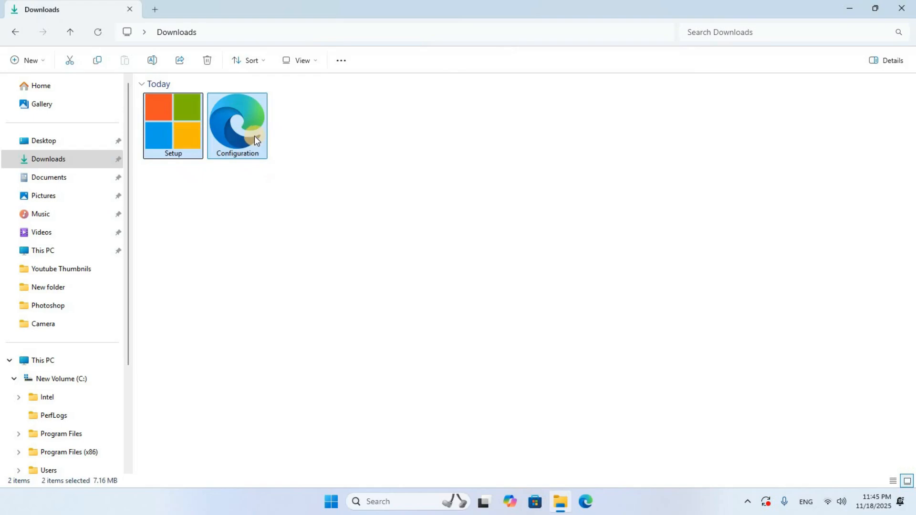
pyautogui.rightClick(253, 136)
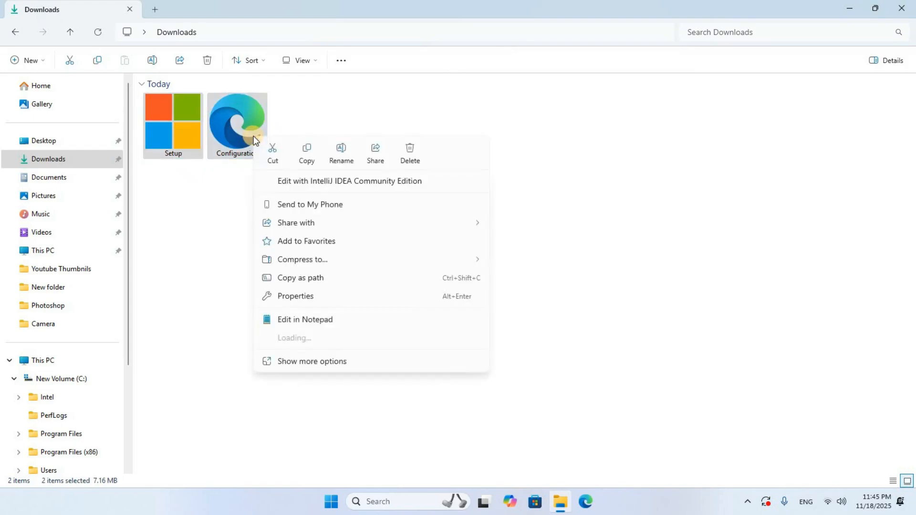
pyautogui.click(280, 159)
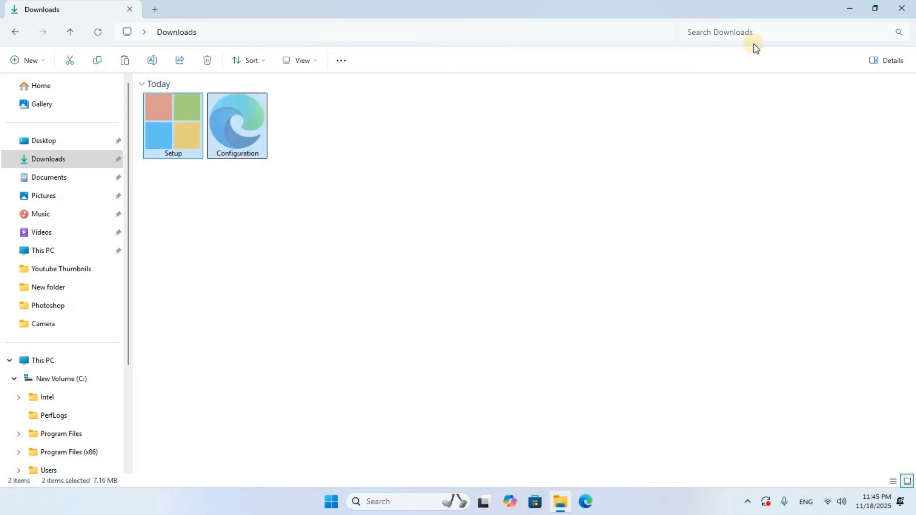
# Step: Create a folder named "office 2021" in the root of drive C:
pyautogui.click(42, 365)
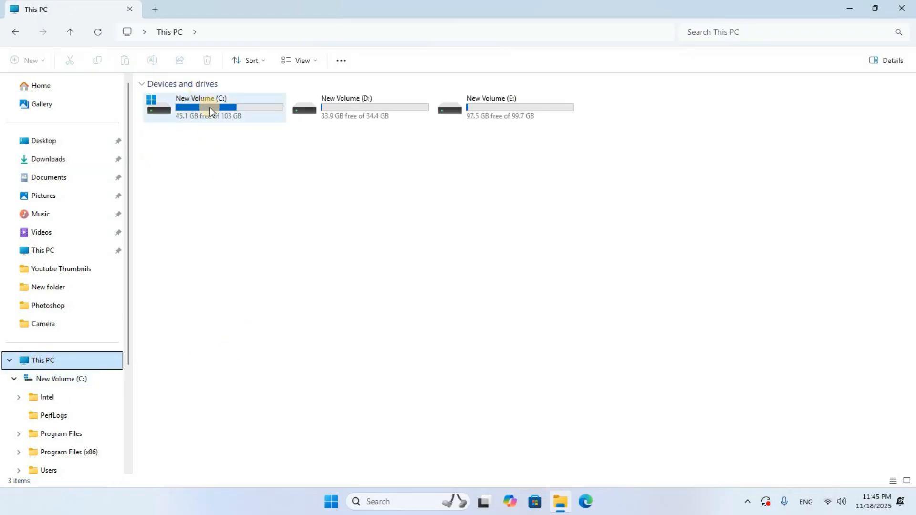
pyautogui.doubleClick(210, 112)
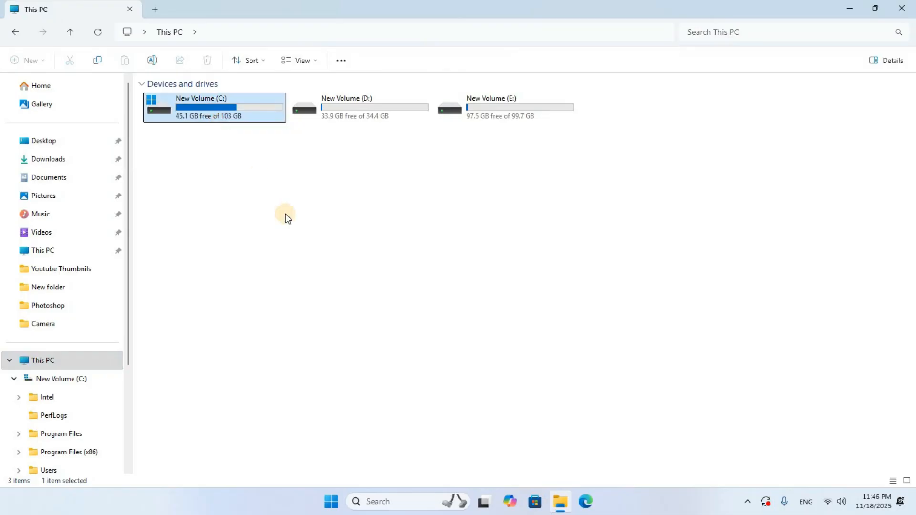
pyautogui.rightClick(325, 258)
pyautogui.moveTo(365, 385)
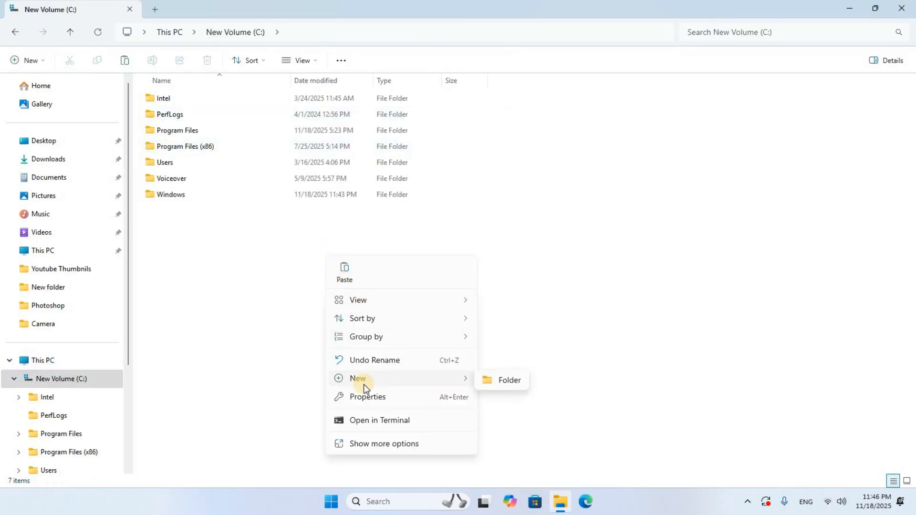
pyautogui.click(502, 380)
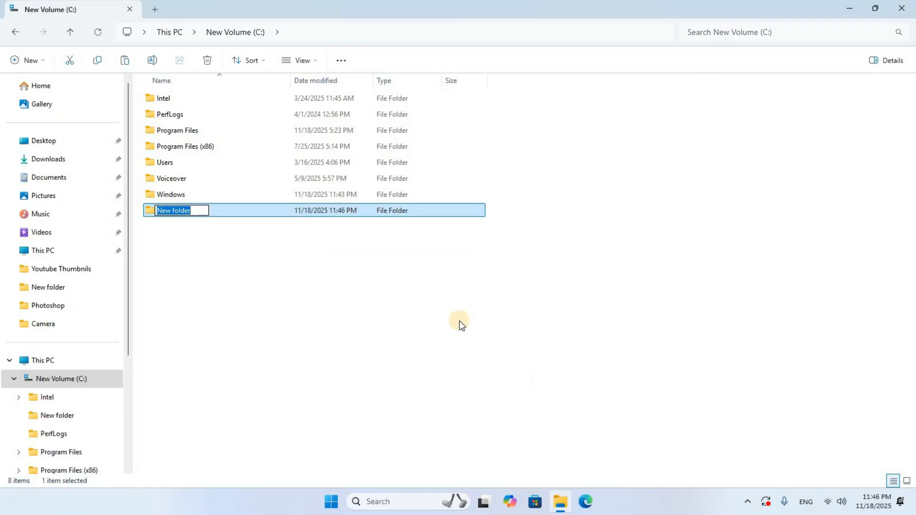
pyautogui.press('BackSpace')
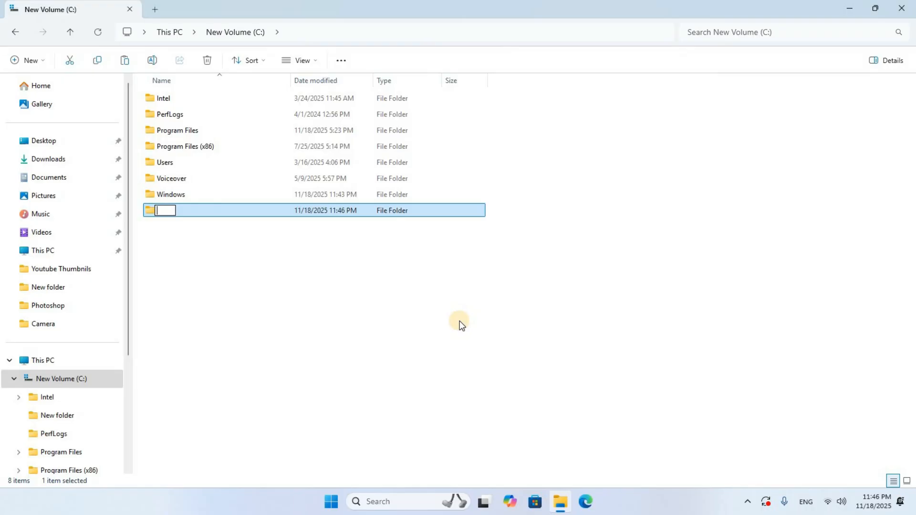
pyautogui.write('office 2021')
pyautogui.press('Return')
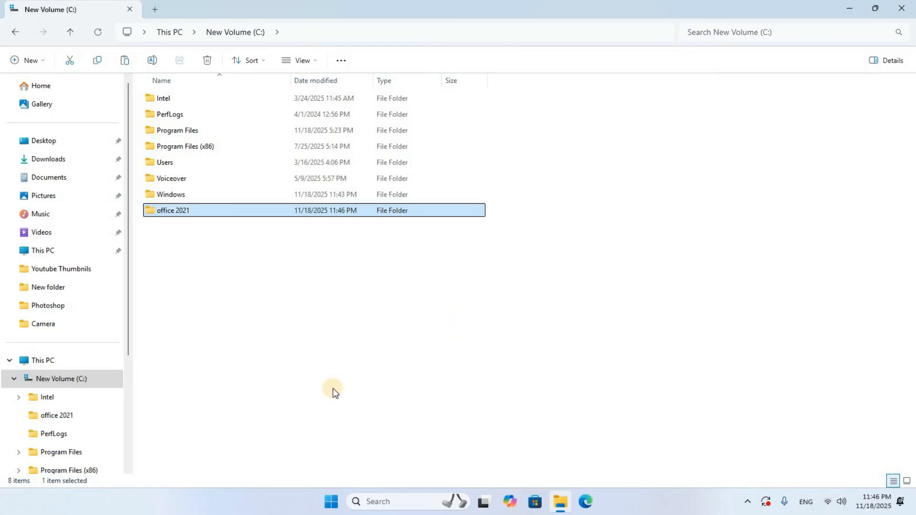
# Step: Paste the cut files into the office 2021 folder, show them as large icons and minimize the window
pyautogui.doubleClick(197, 210)
pyautogui.rightClick(235, 148)
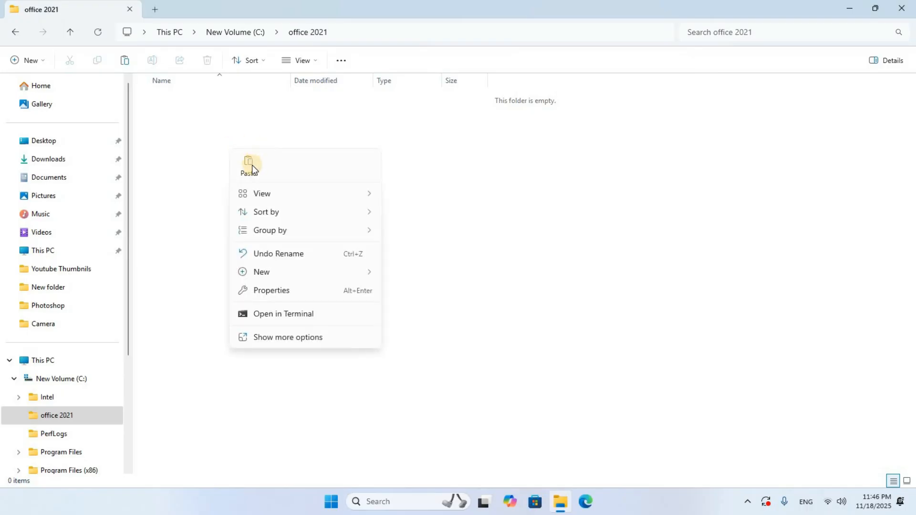
pyautogui.click(251, 165)
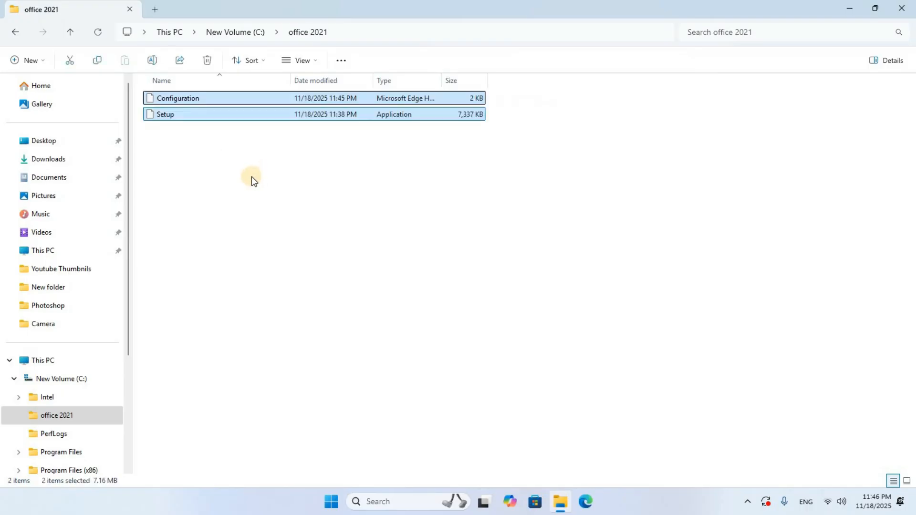
pyautogui.hotkey('ctrl', 'shift', '2')
pyautogui.click(850, 9)
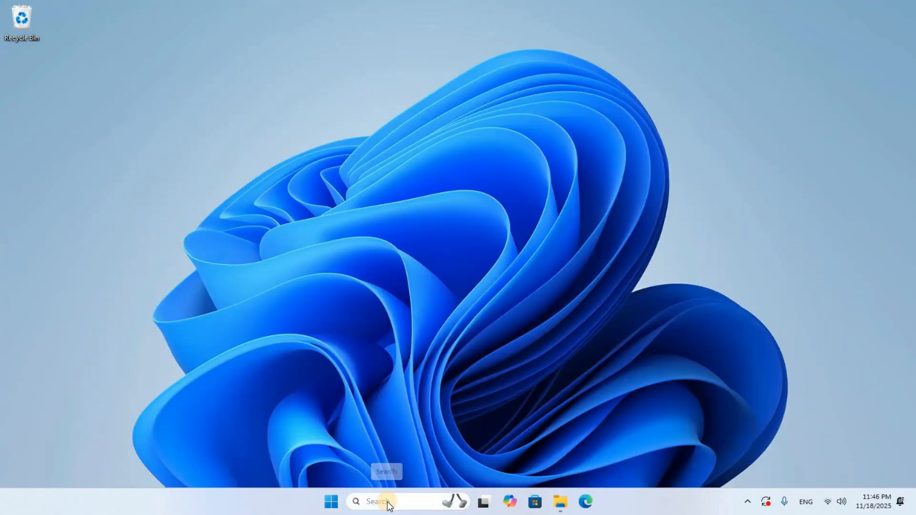
# Step: Search Windows for cmd and open Command Prompt as administrator
pyautogui.click(388, 501)
pyautogui.write('cmd')
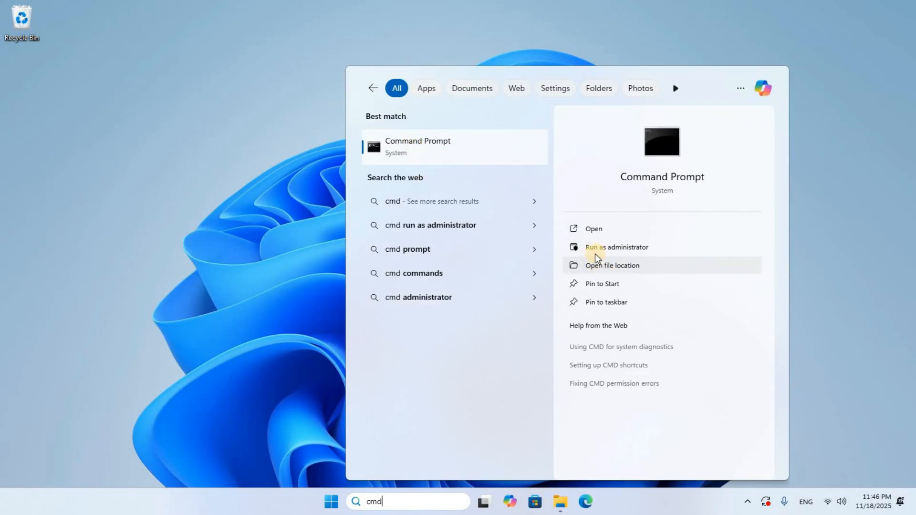
pyautogui.click(657, 250)
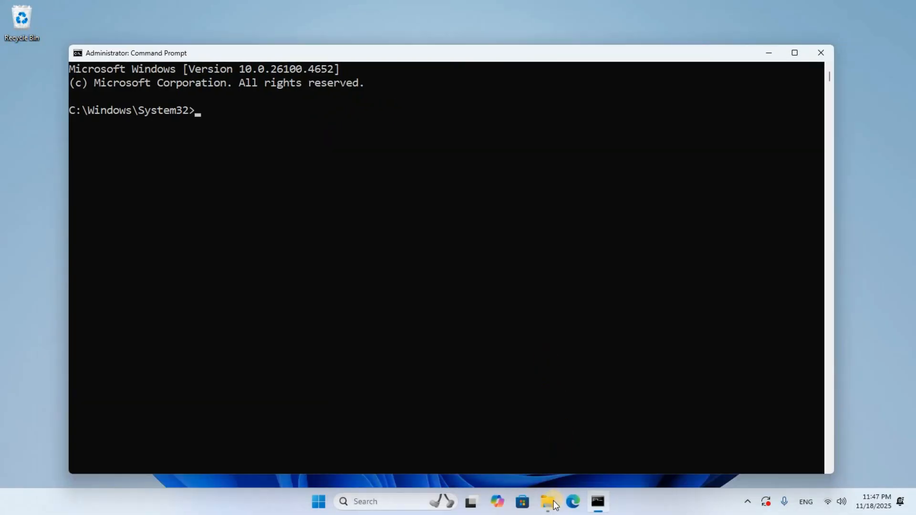
# Step: Copy the path of the office 2021 folder from File Explorer, then minimize its window
pyautogui.moveTo(549, 507)
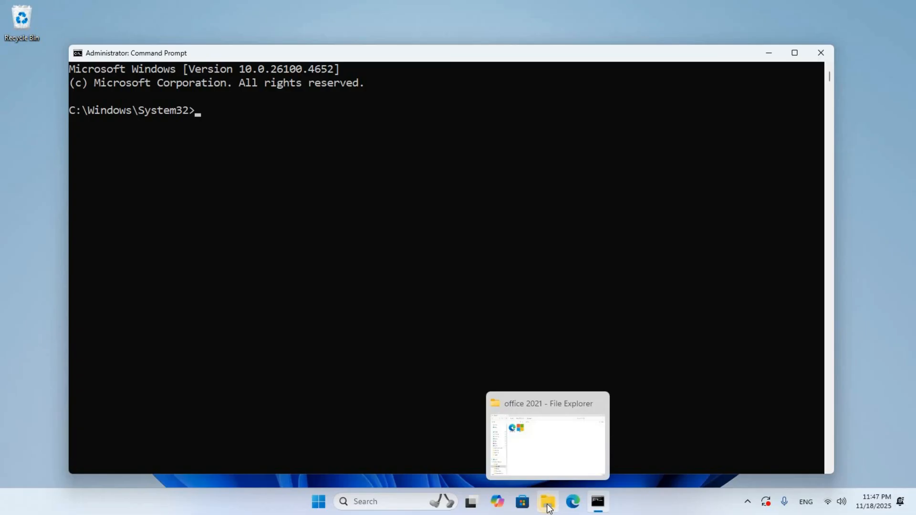
pyautogui.click(549, 507)
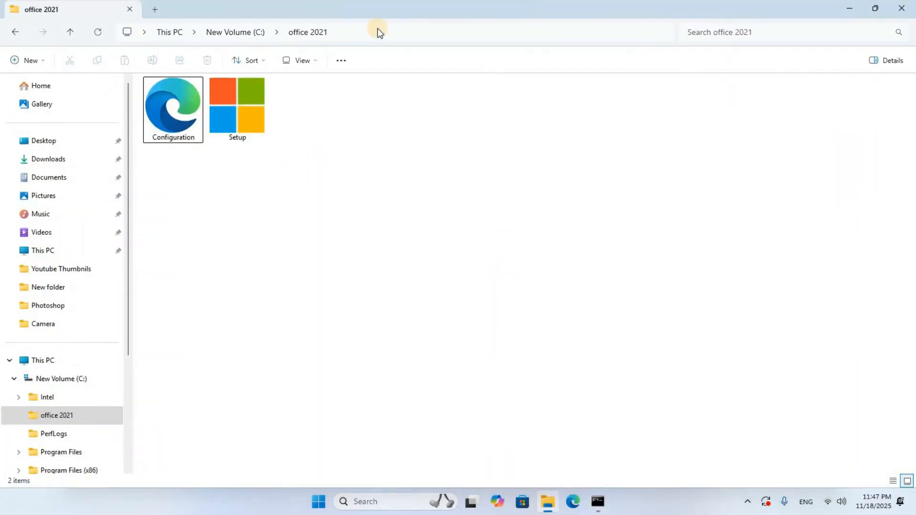
pyautogui.click(404, 32)
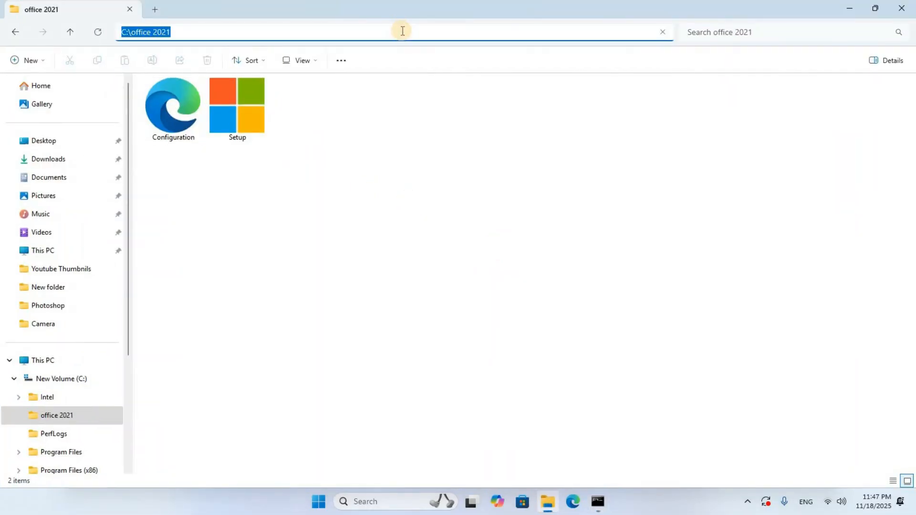
pyautogui.rightClick(166, 32)
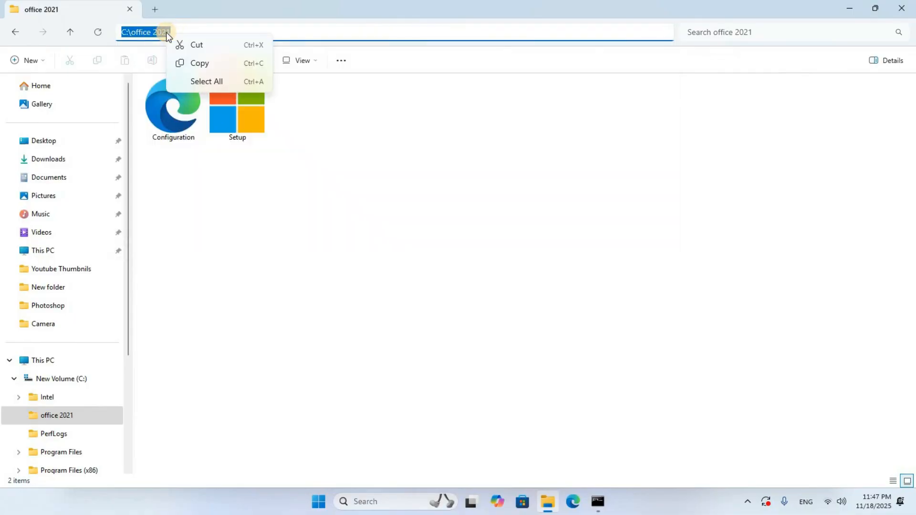
pyautogui.click(200, 63)
pyautogui.click(850, 8)
# Step: Change the Command Prompt directory to C:\office 2021 using the copied folder path
pyautogui.click(199, 117)
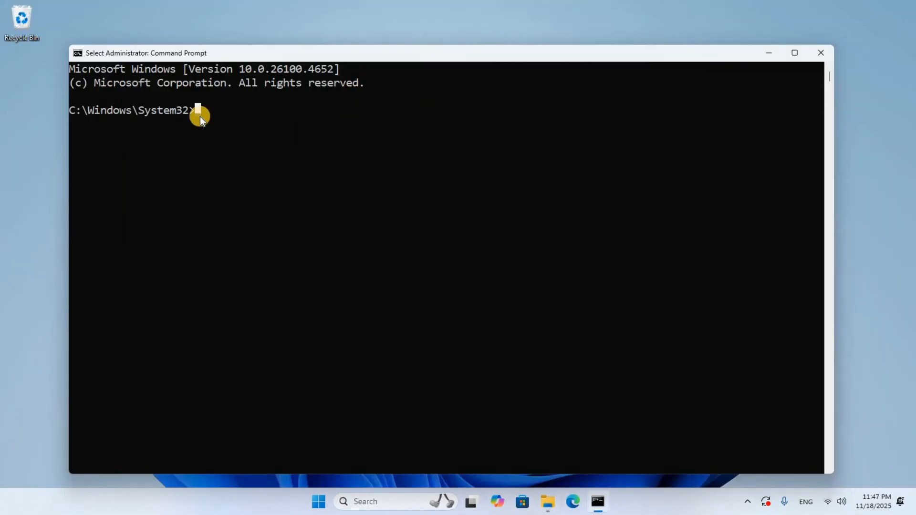
pyautogui.write('cd')
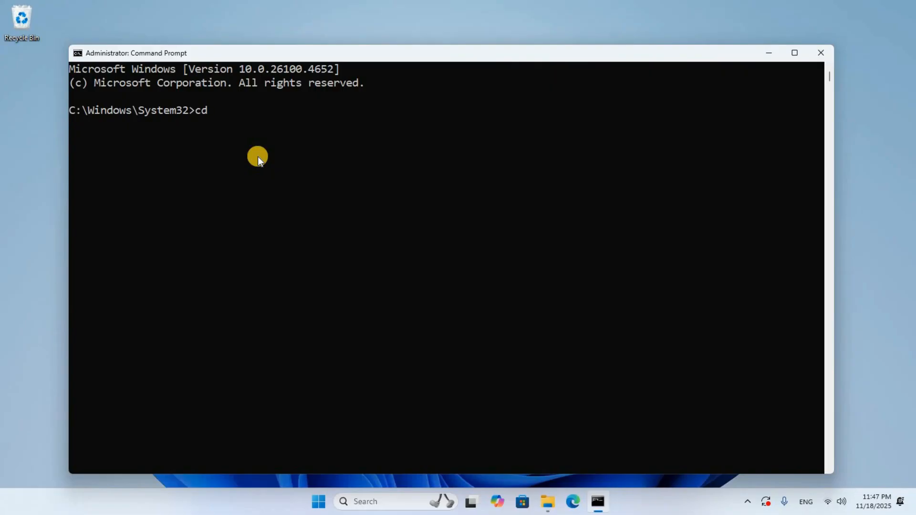
pyautogui.hotkey('ctrl', 'v')
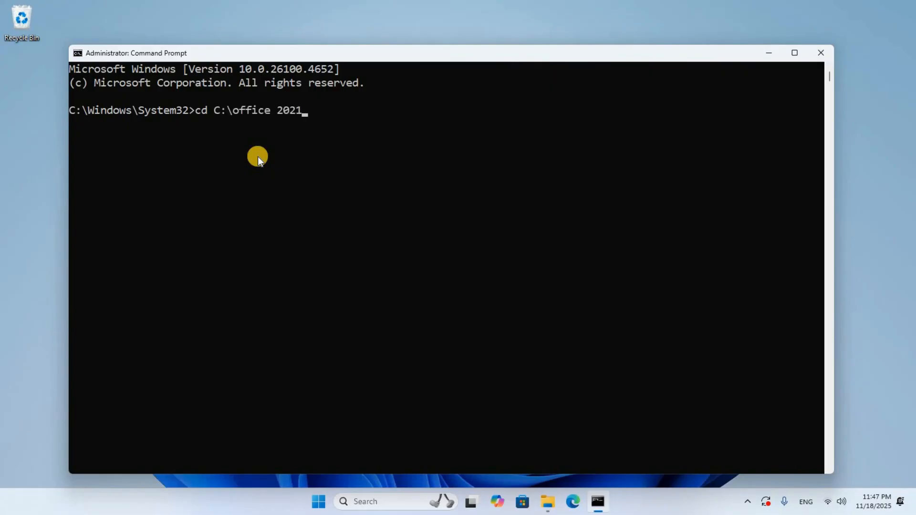
pyautogui.press('Return')
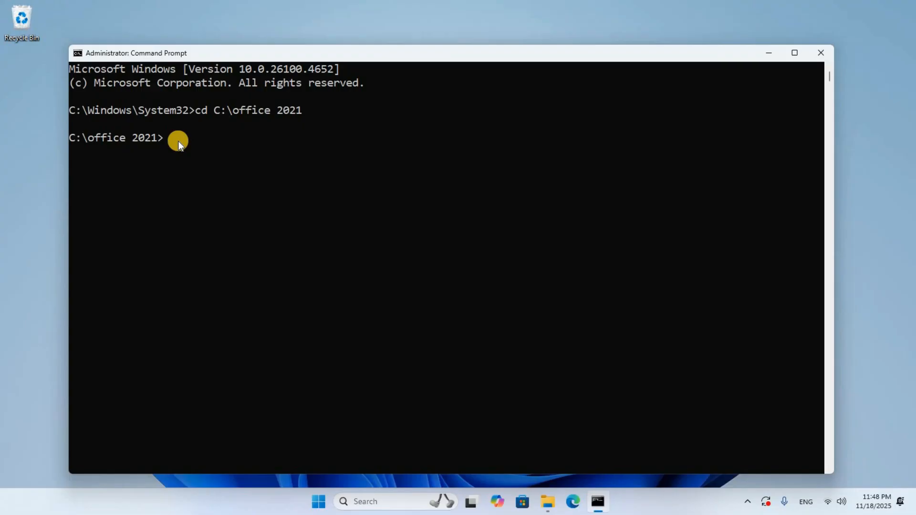
# Step: Run the pasted Office installation command in C:\office 2021, closing Command Prompt and the completed installer
pyautogui.hotkey('ctrl', 'v')
pyautogui.press('Return')
pyautogui.click(819, 53)
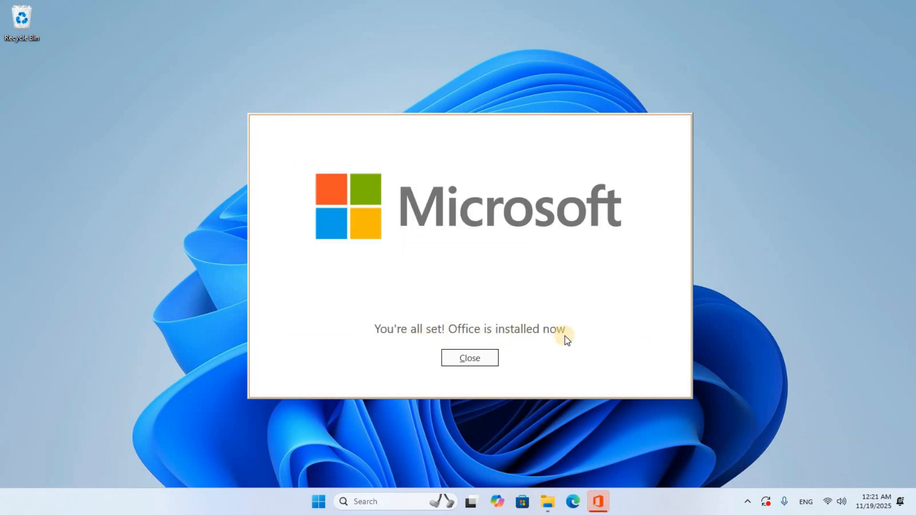
pyautogui.click(479, 361)
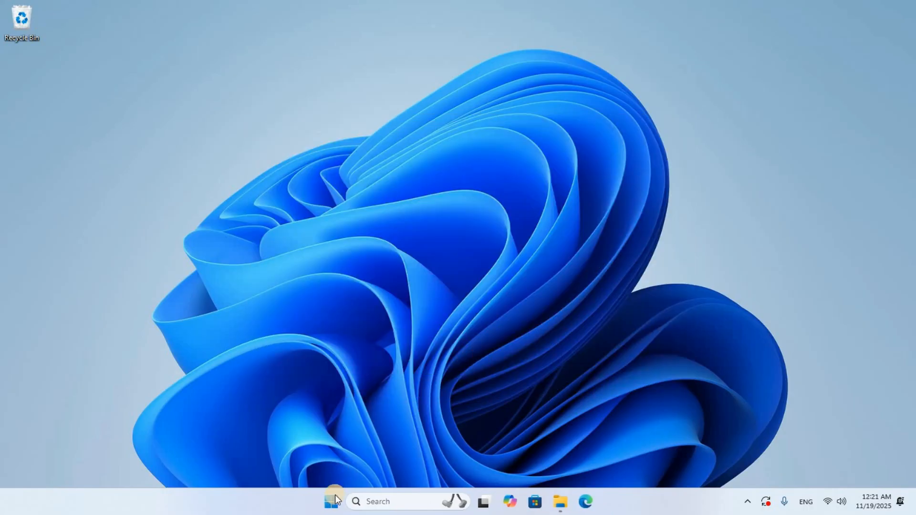
# Step: Search Windows for cmd and open Command Prompt with administrator rights
pyautogui.click(405, 502)
pyautogui.write('cmd')
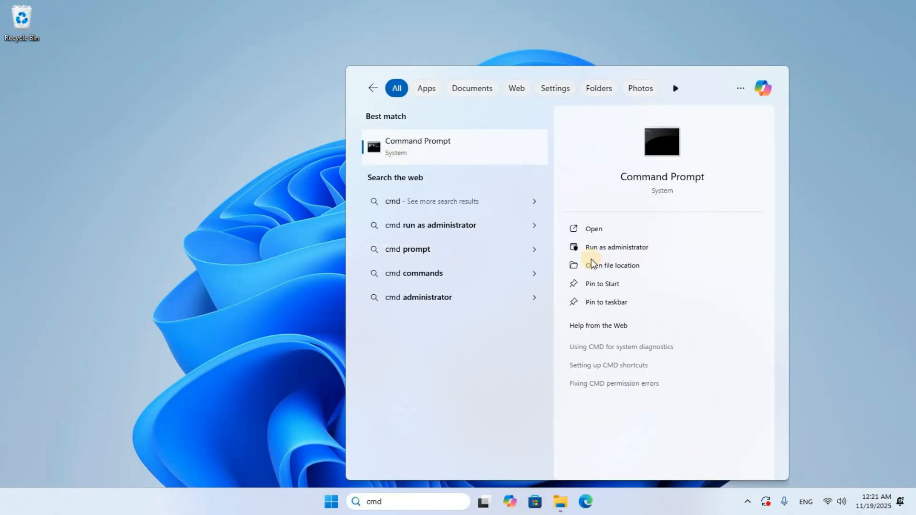
pyautogui.click(643, 252)
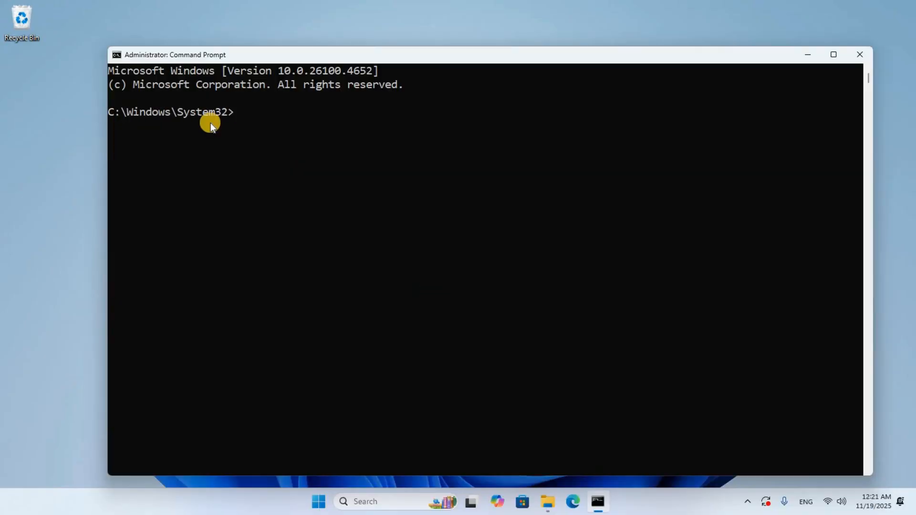
# Step: Run the pasted curl command that downloads and starts the ao2021.cmd Office 2021 activation script, and close Command Prompt once it finishes
pyautogui.rightClick(243, 120)
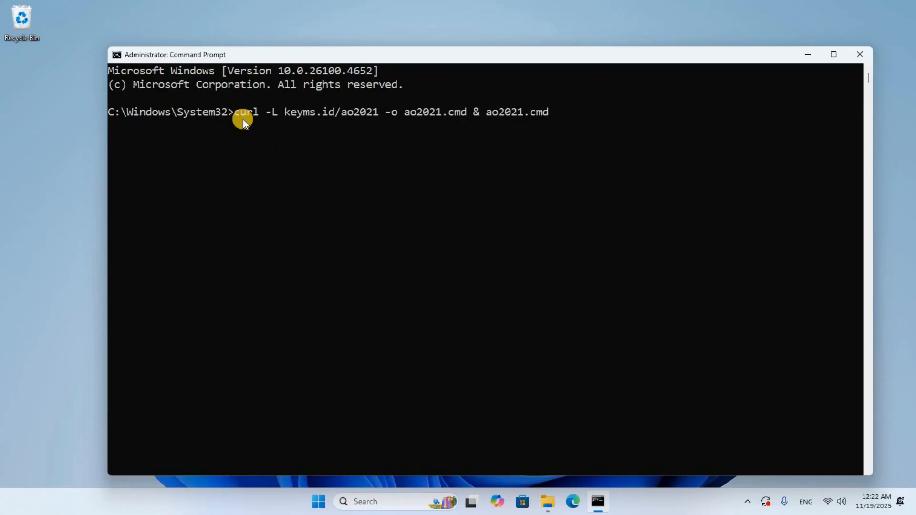
pyautogui.press('Return')
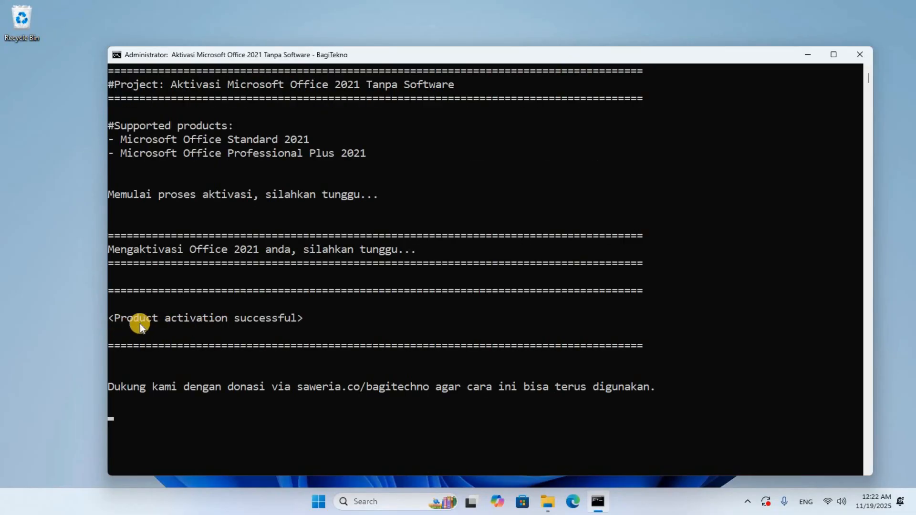
pyautogui.click(860, 54)
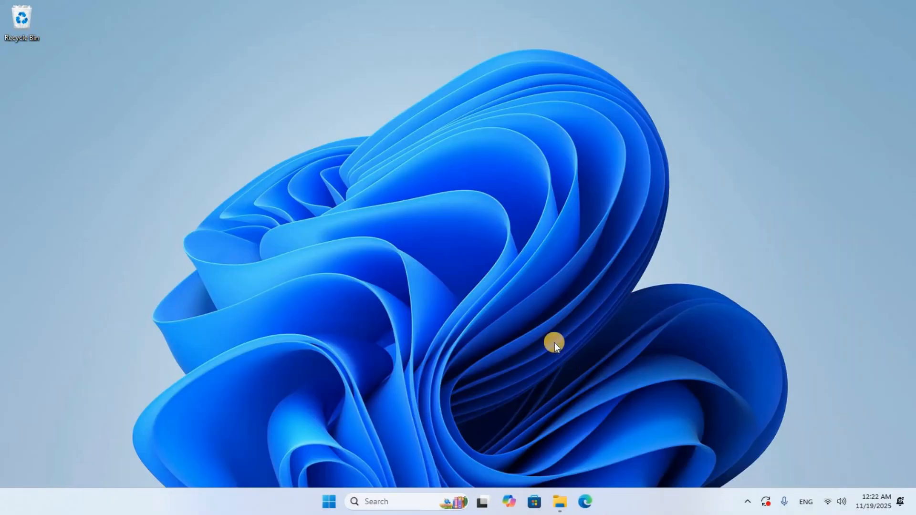
# Step: Search Windows for Word, open it and accept the Microsoft Office LTSC Professional Plus 2021 license agreement
pyautogui.click(391, 502)
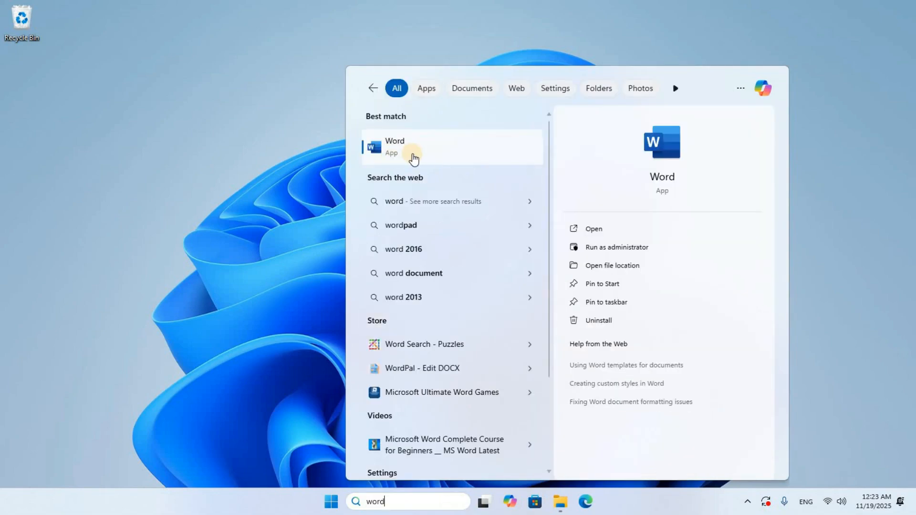
pyautogui.click(413, 158)
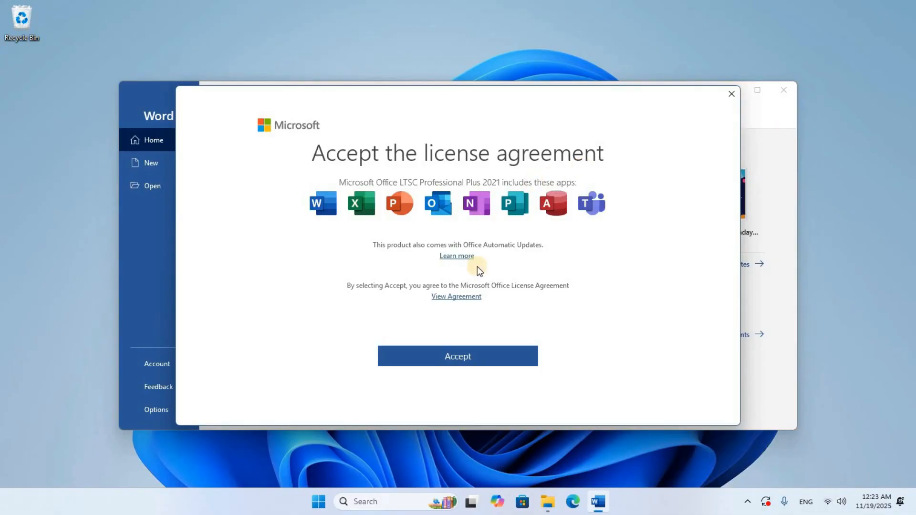
pyautogui.click(451, 362)
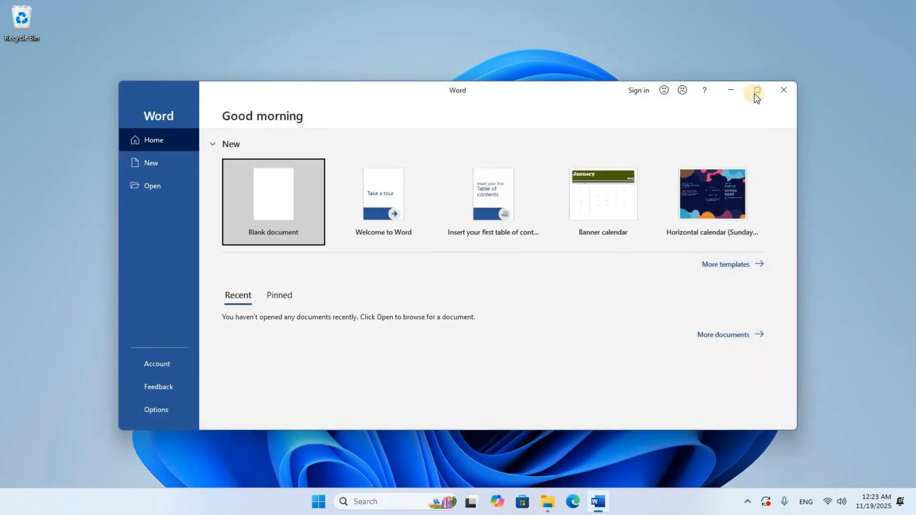
# Step: Open the Account page in the maximized Word window and create a blank document
pyautogui.click(755, 93)
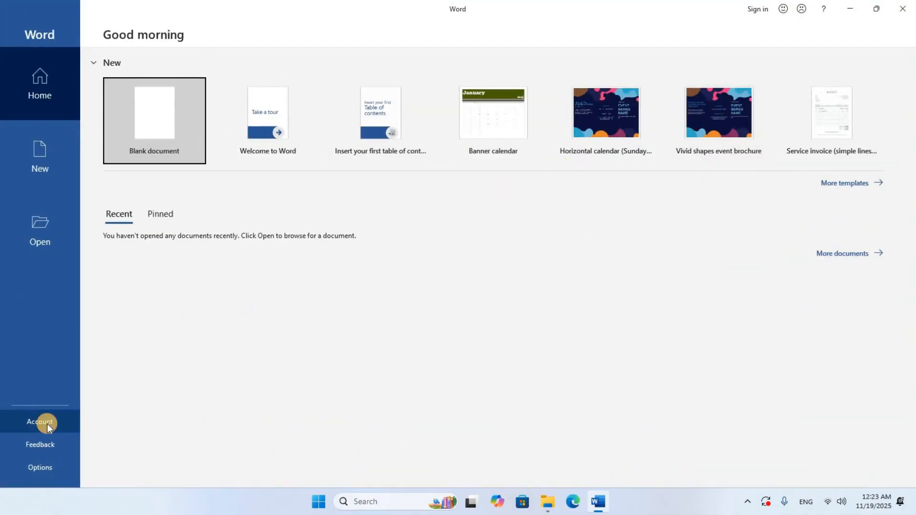
pyautogui.click(47, 422)
pyautogui.click(185, 113)
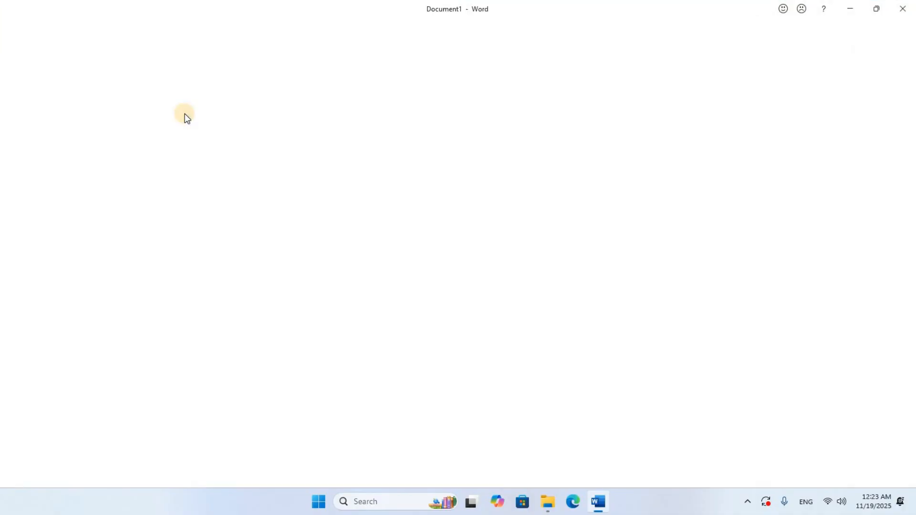